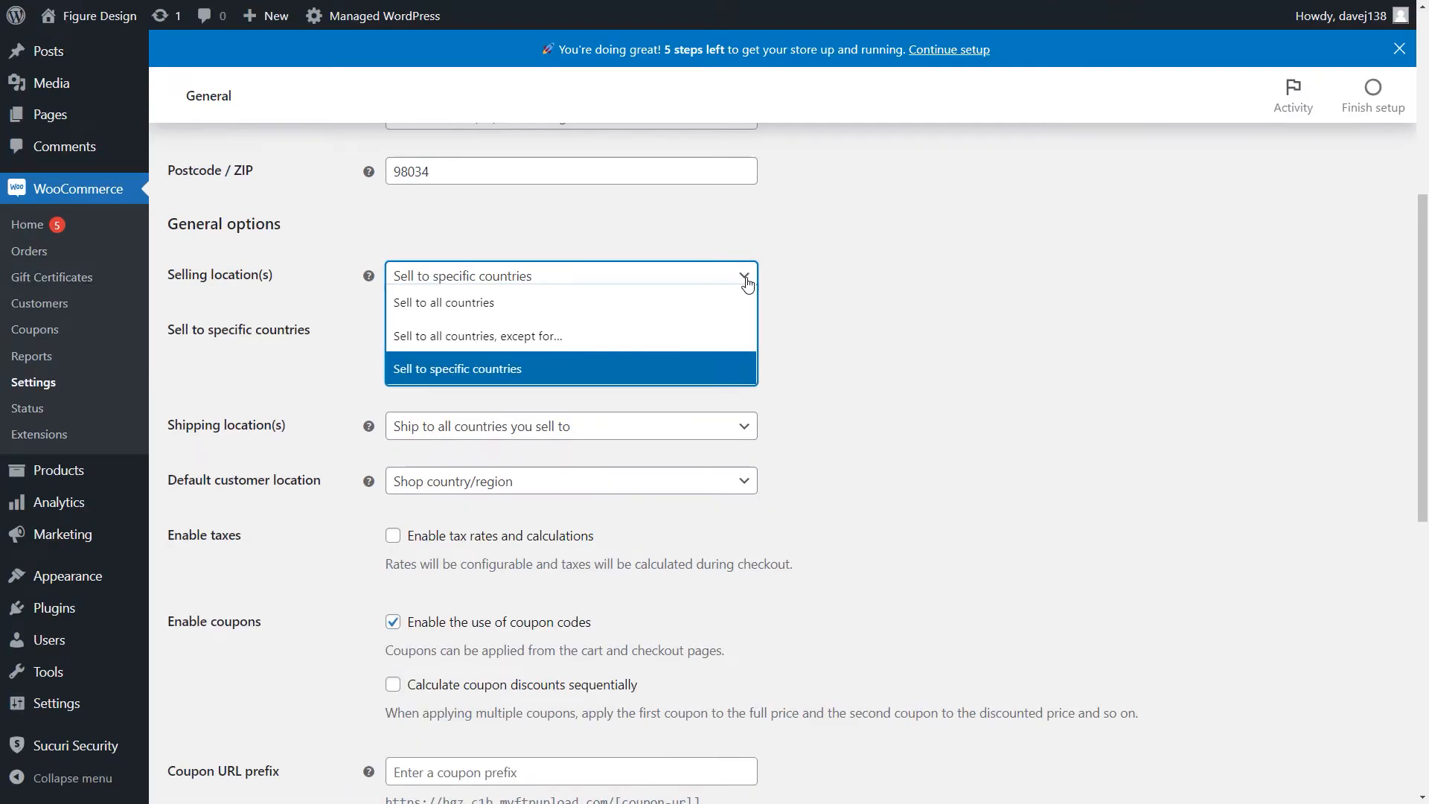
# - Limit the store's selling locations to specific countries and add United States (US) to the list
pyautogui.click(696, 369)
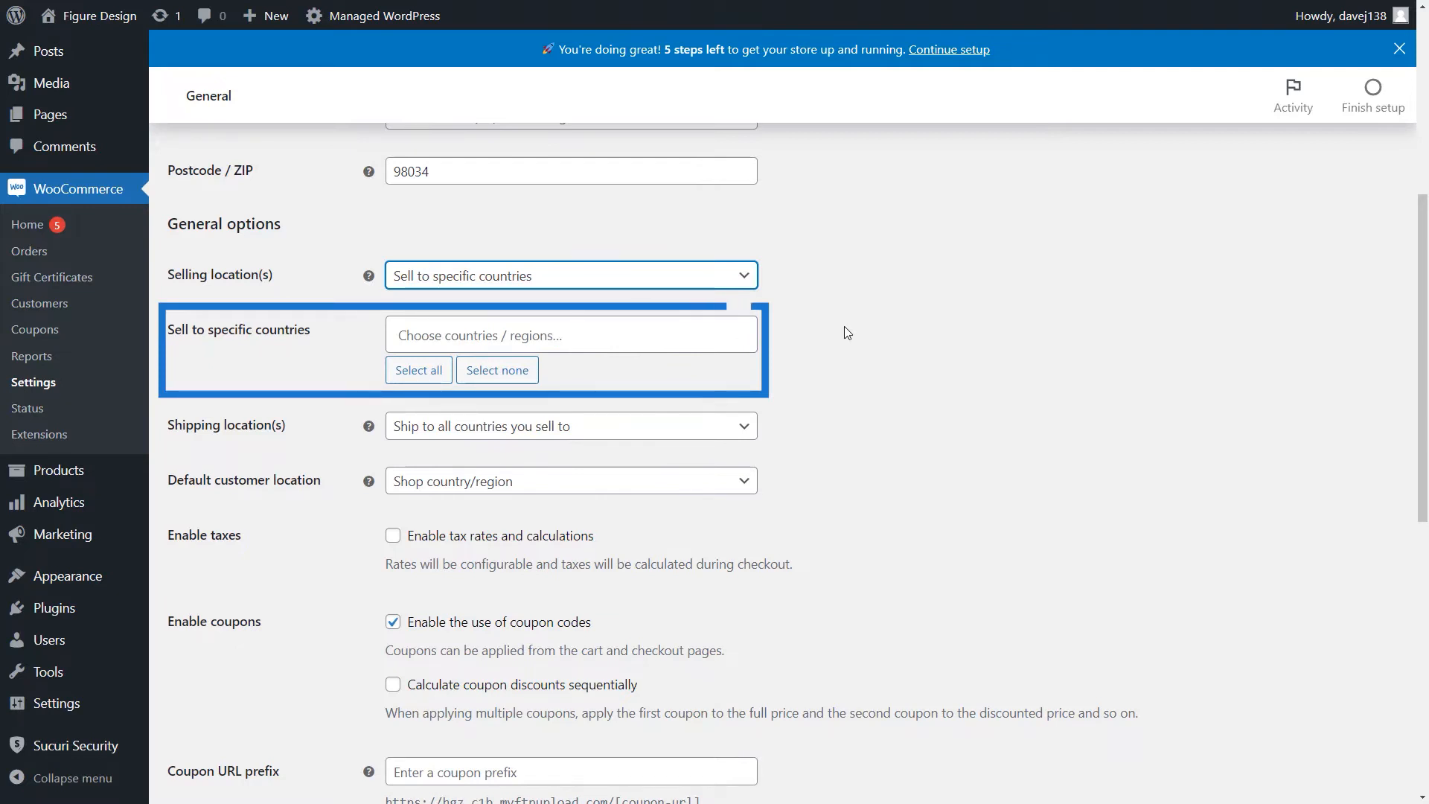
pyautogui.click(712, 337)
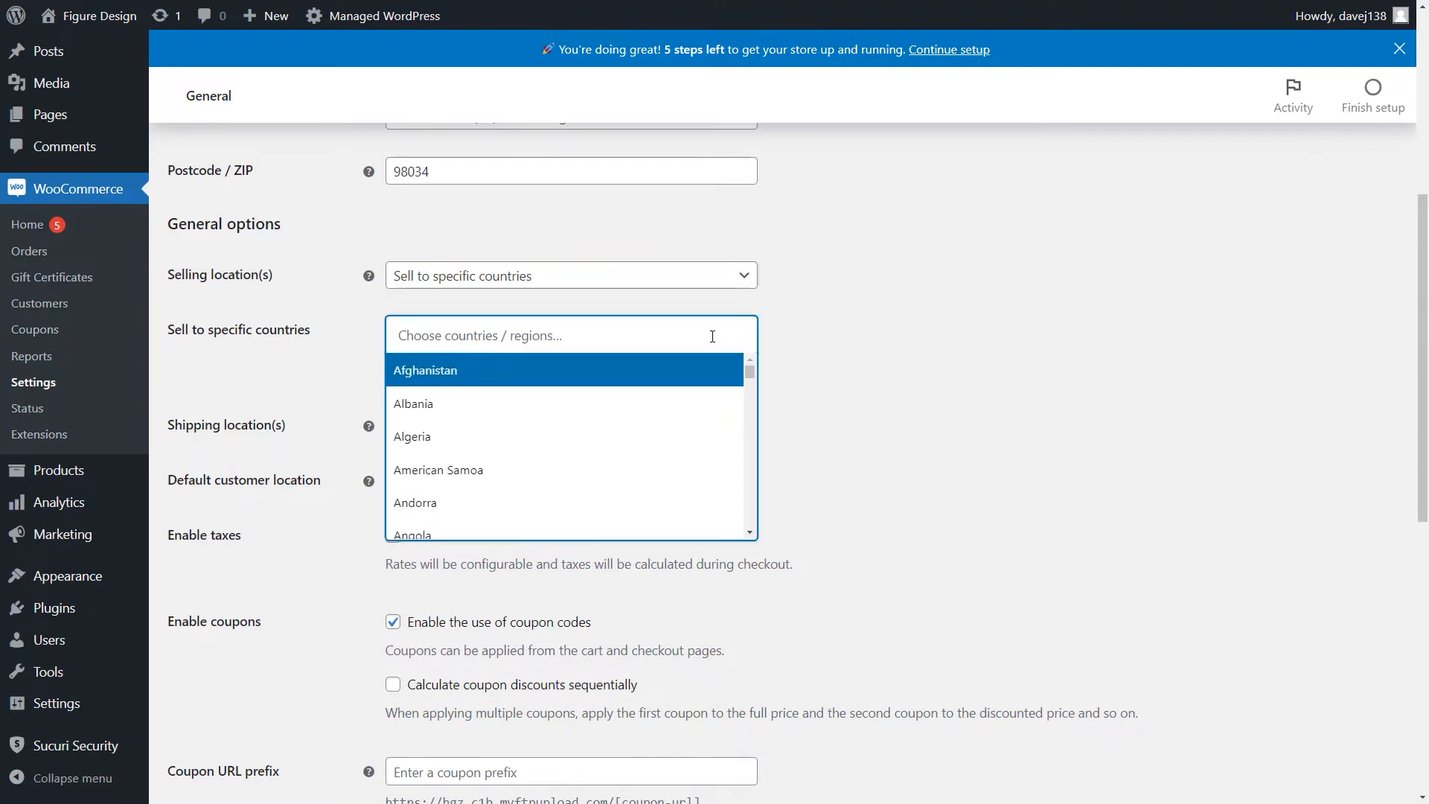
pyautogui.write('United')
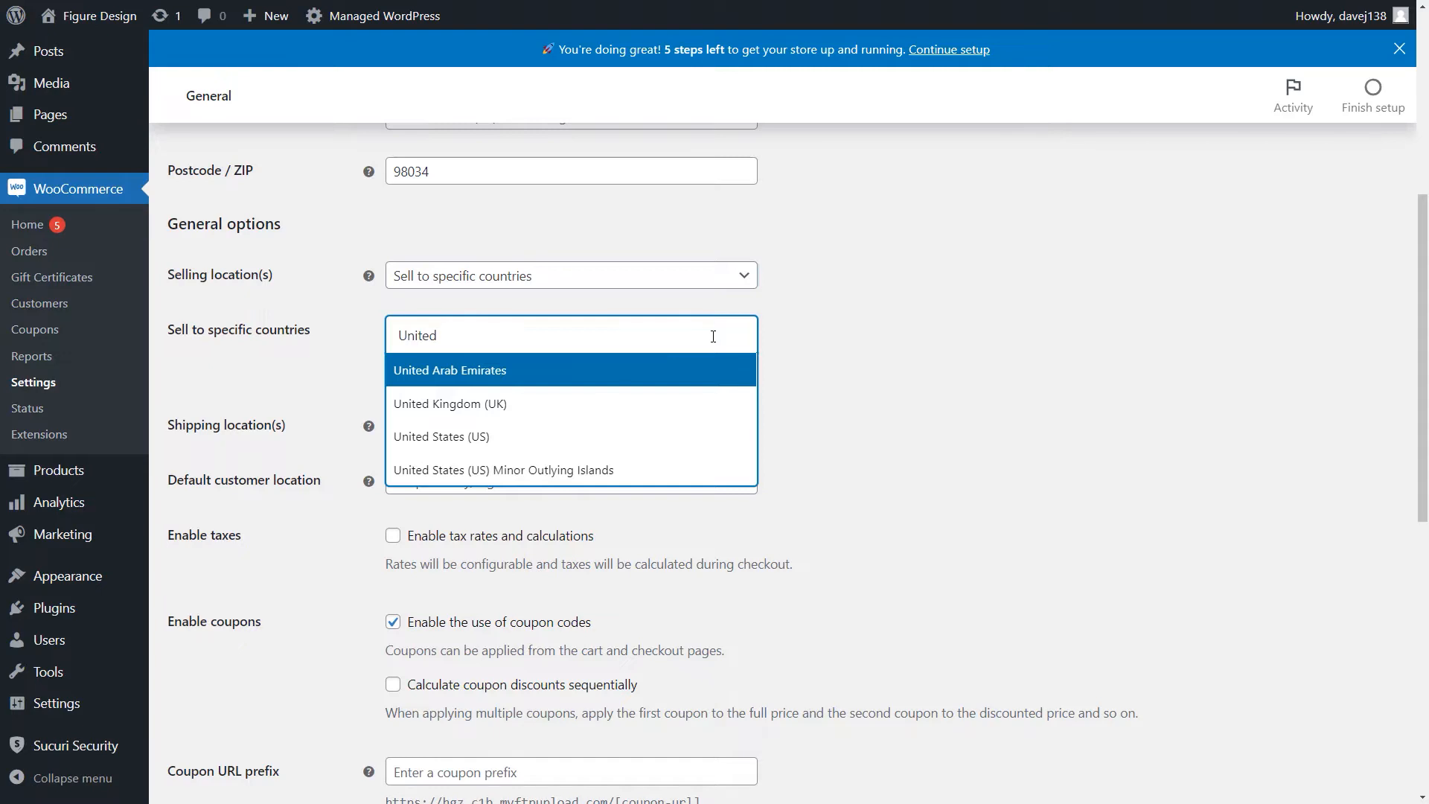
pyautogui.click(675, 438)
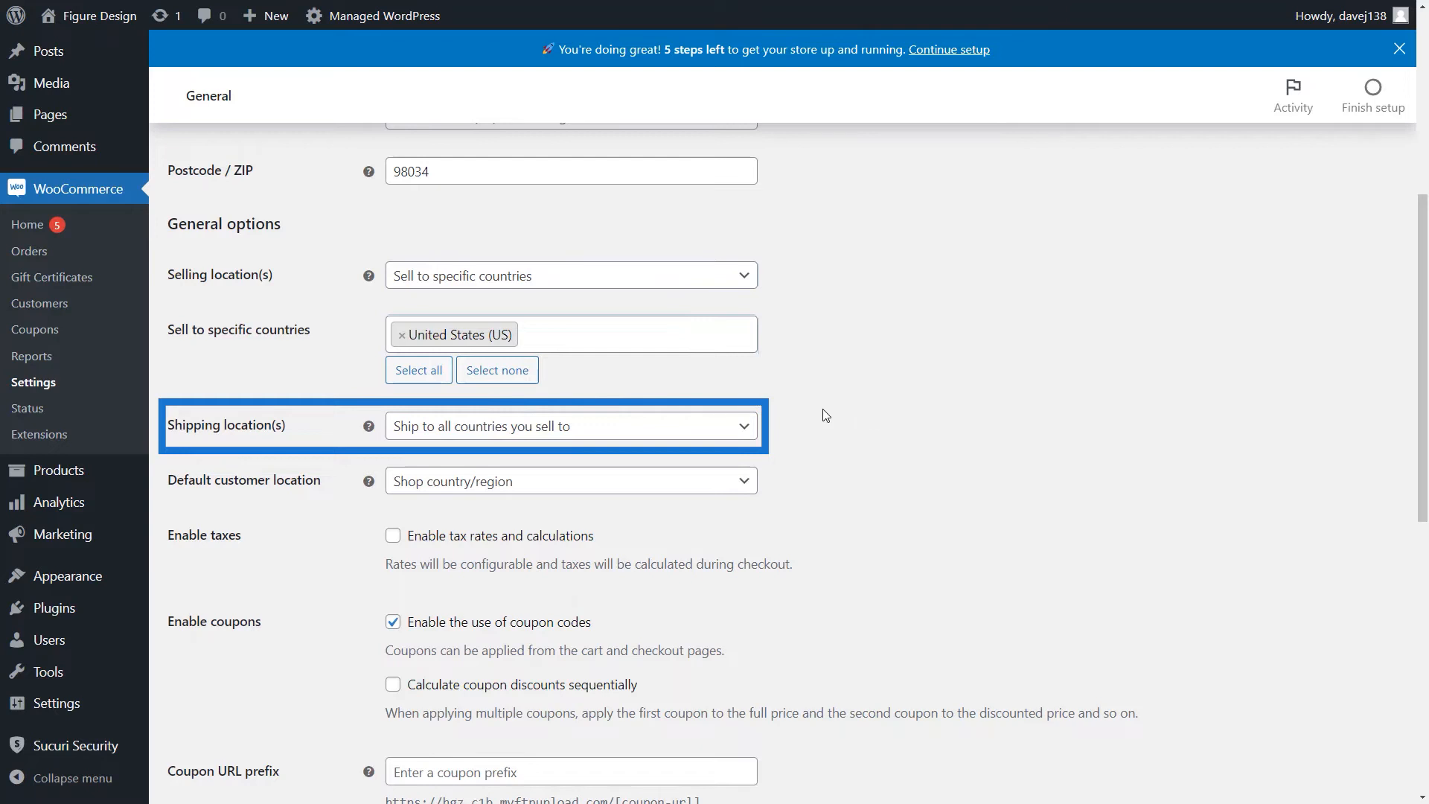
# - Set the shipping locations to specific countries only and add Mexico to the list
pyautogui.click(743, 427)
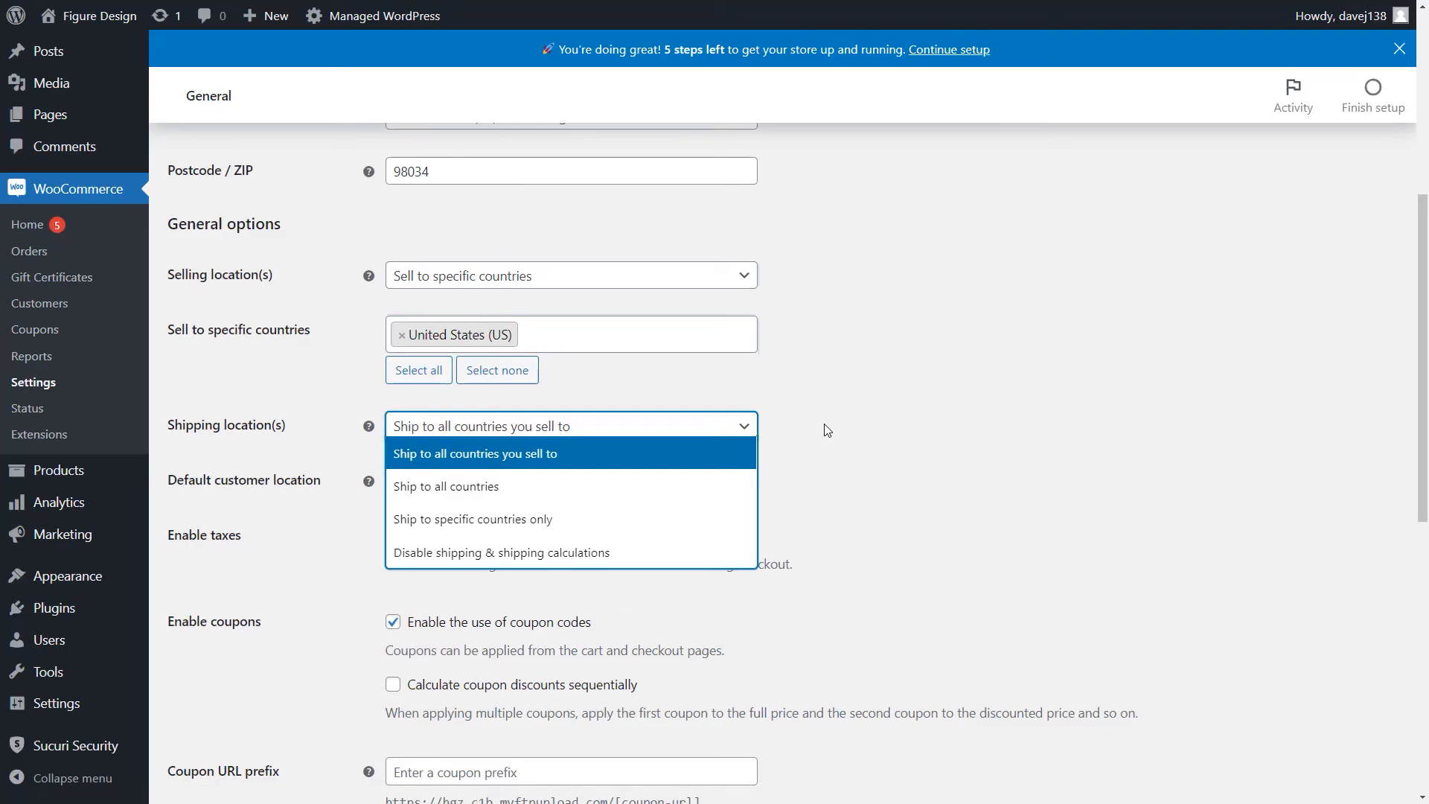
pyautogui.click(686, 520)
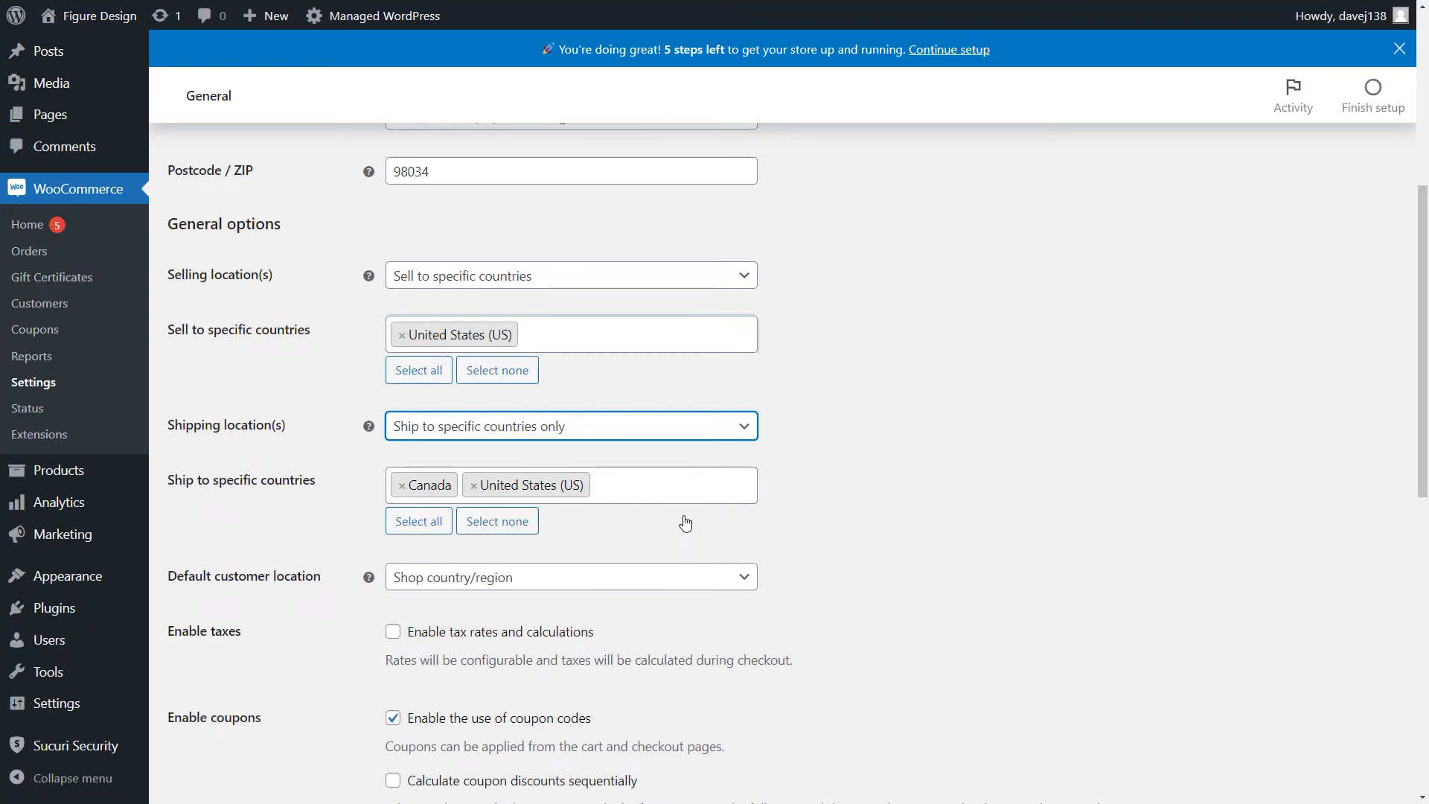
pyautogui.click(680, 495)
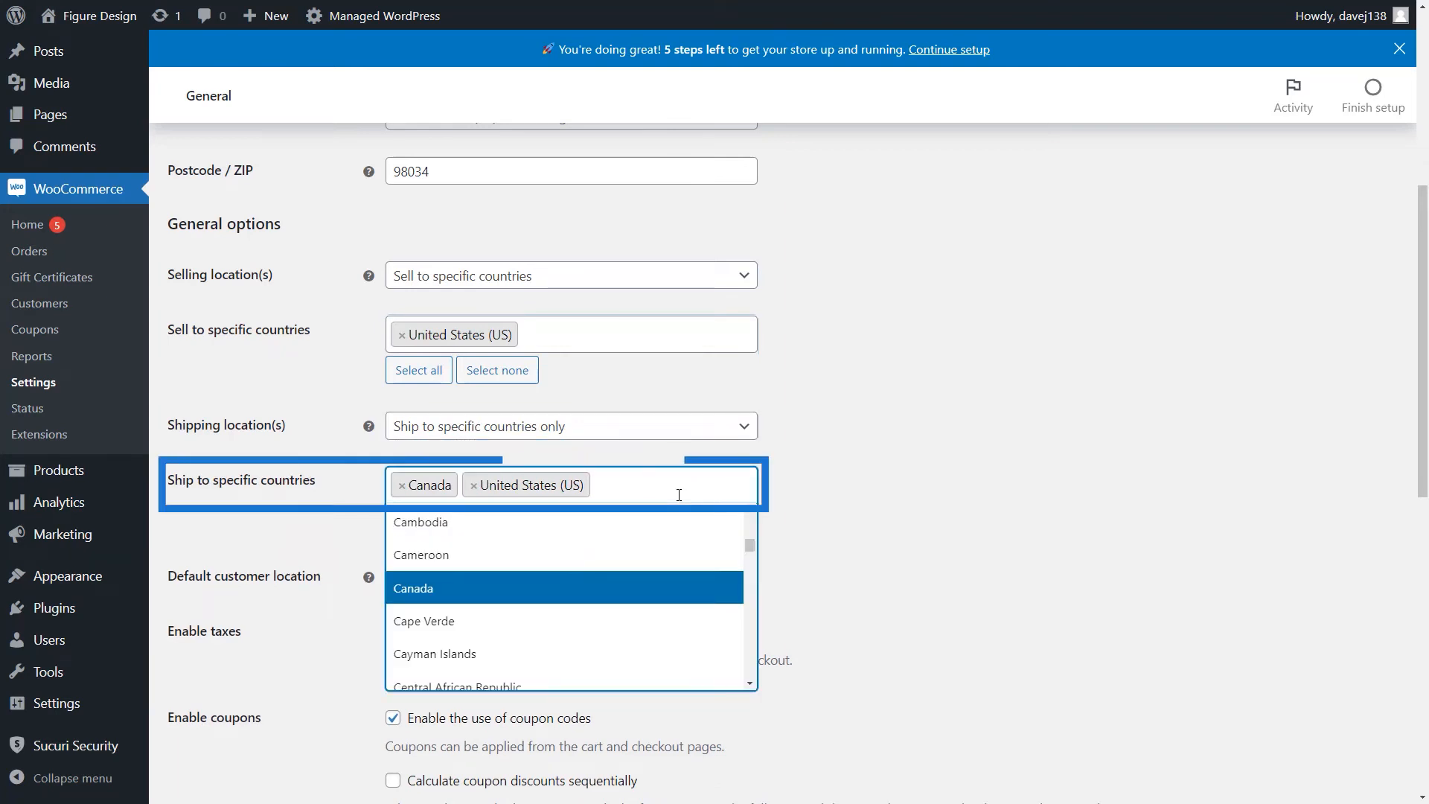
pyautogui.write('Mex')
pyautogui.write('icl')
pyautogui.press('BackSpace')
pyautogui.click(675, 527)
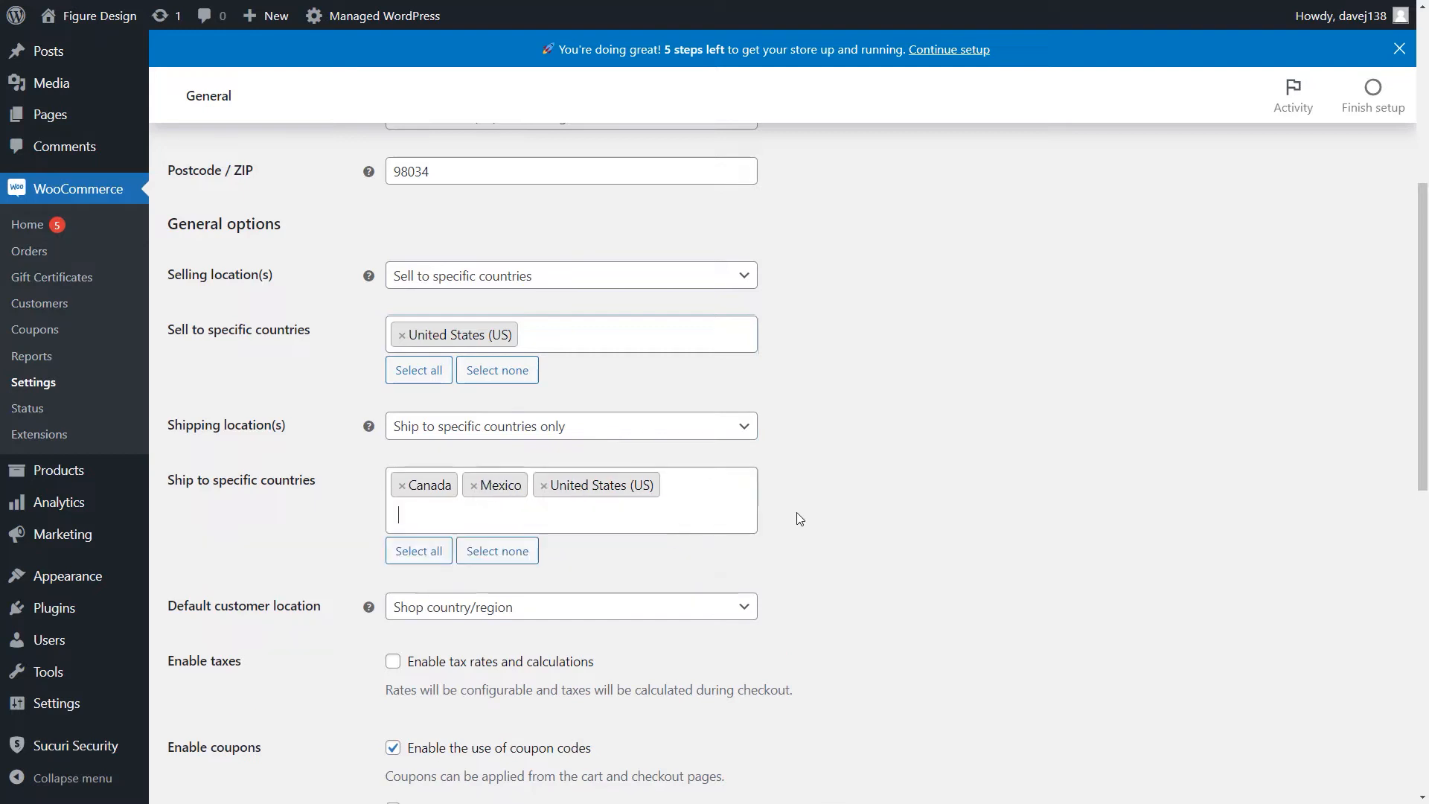
# - Set the shipping locations to "Ship to all countries you sell to" and save the general settings
pyautogui.click(730, 430)
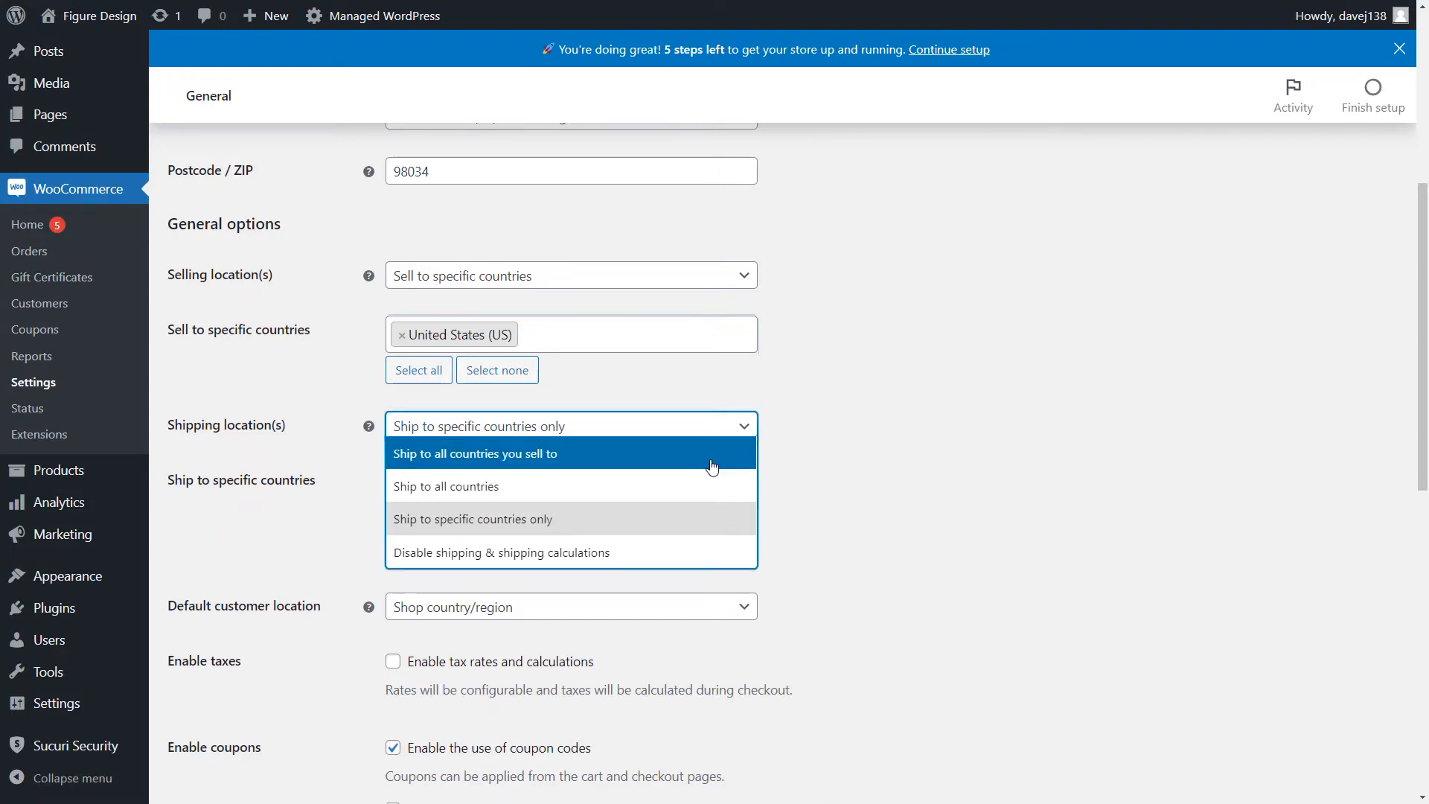
pyautogui.click(708, 456)
pyautogui.scroll(-8, 869, 462)
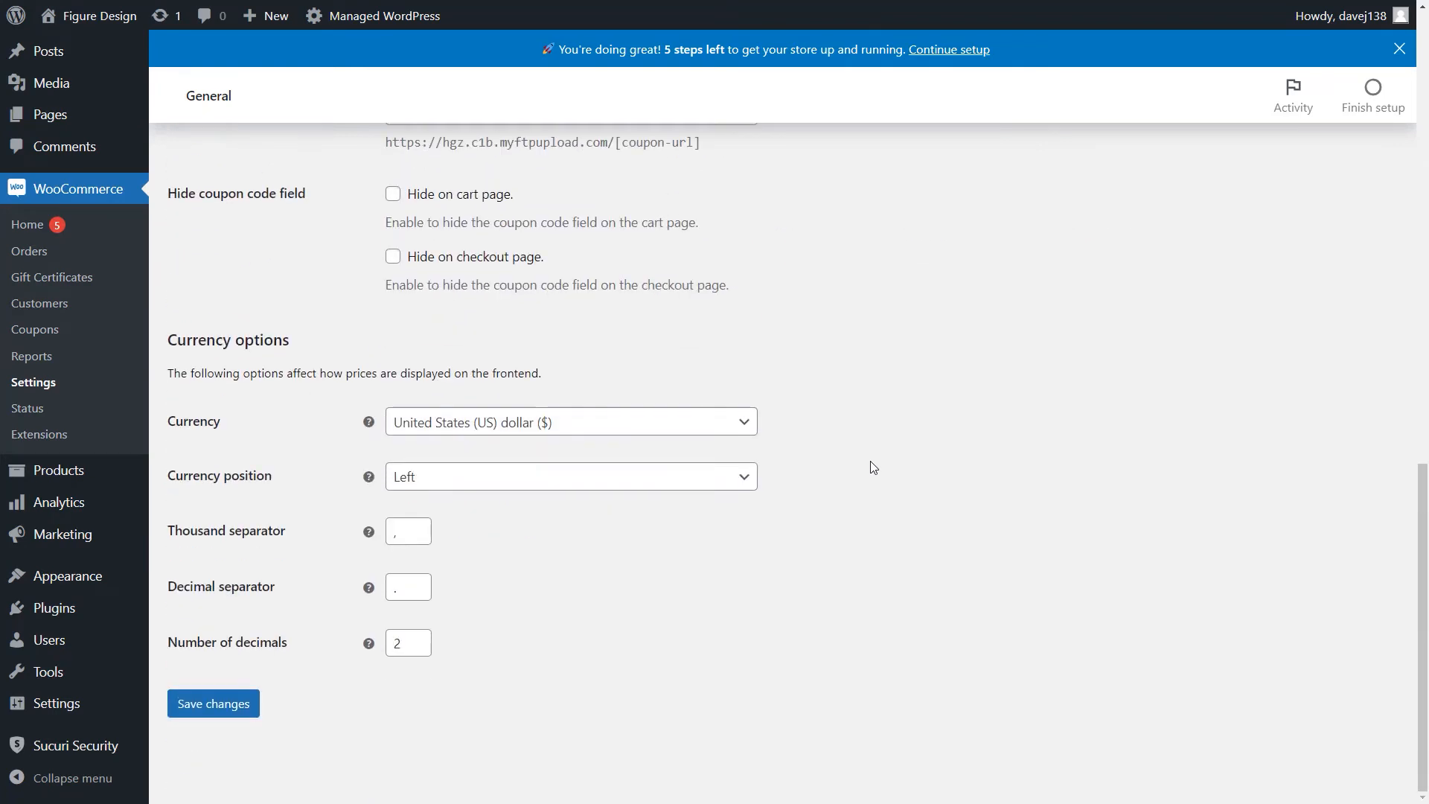
pyautogui.click(242, 717)
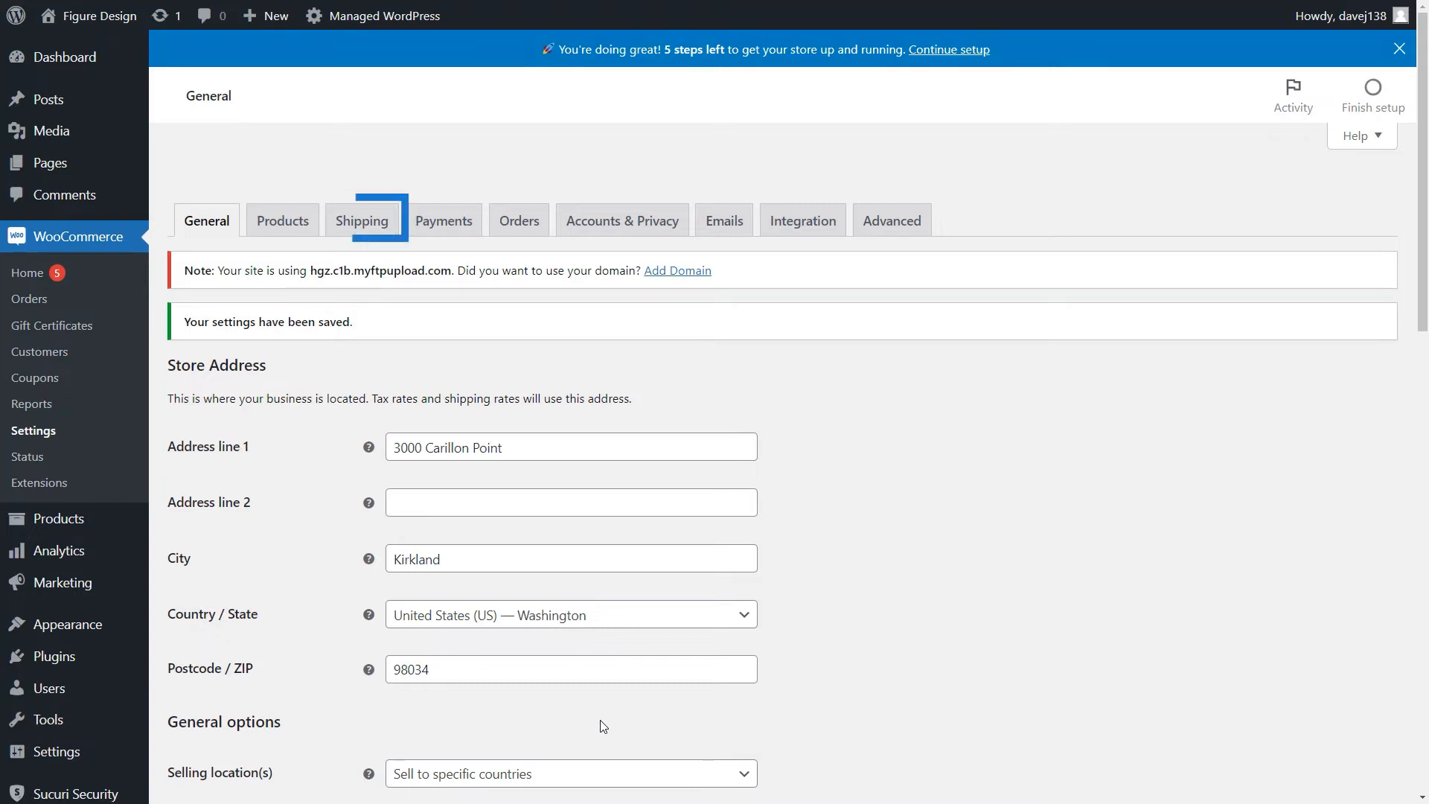
# - Add a shipping zone named Domestic with United States (US) as its region
pyautogui.click(378, 229)
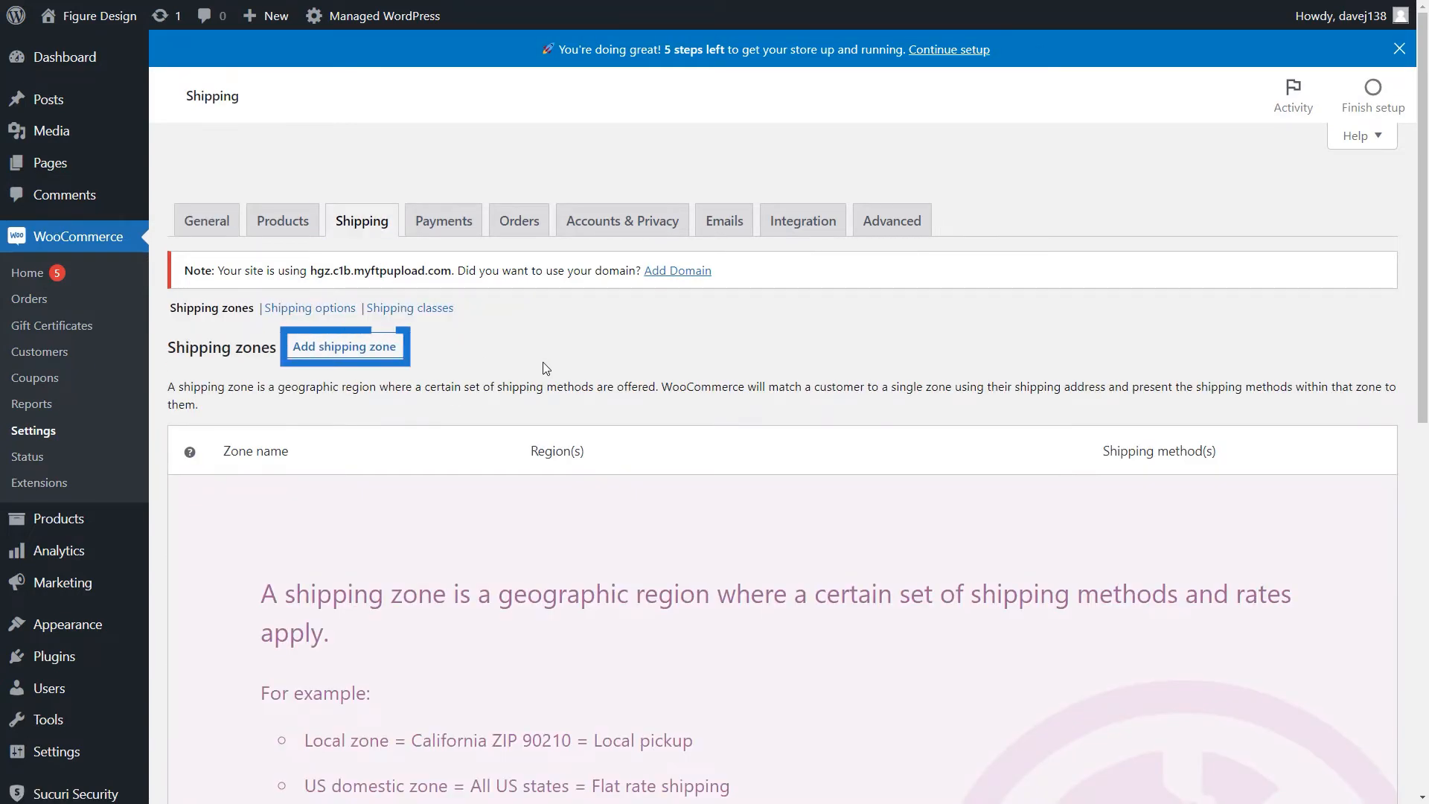
pyautogui.click(350, 348)
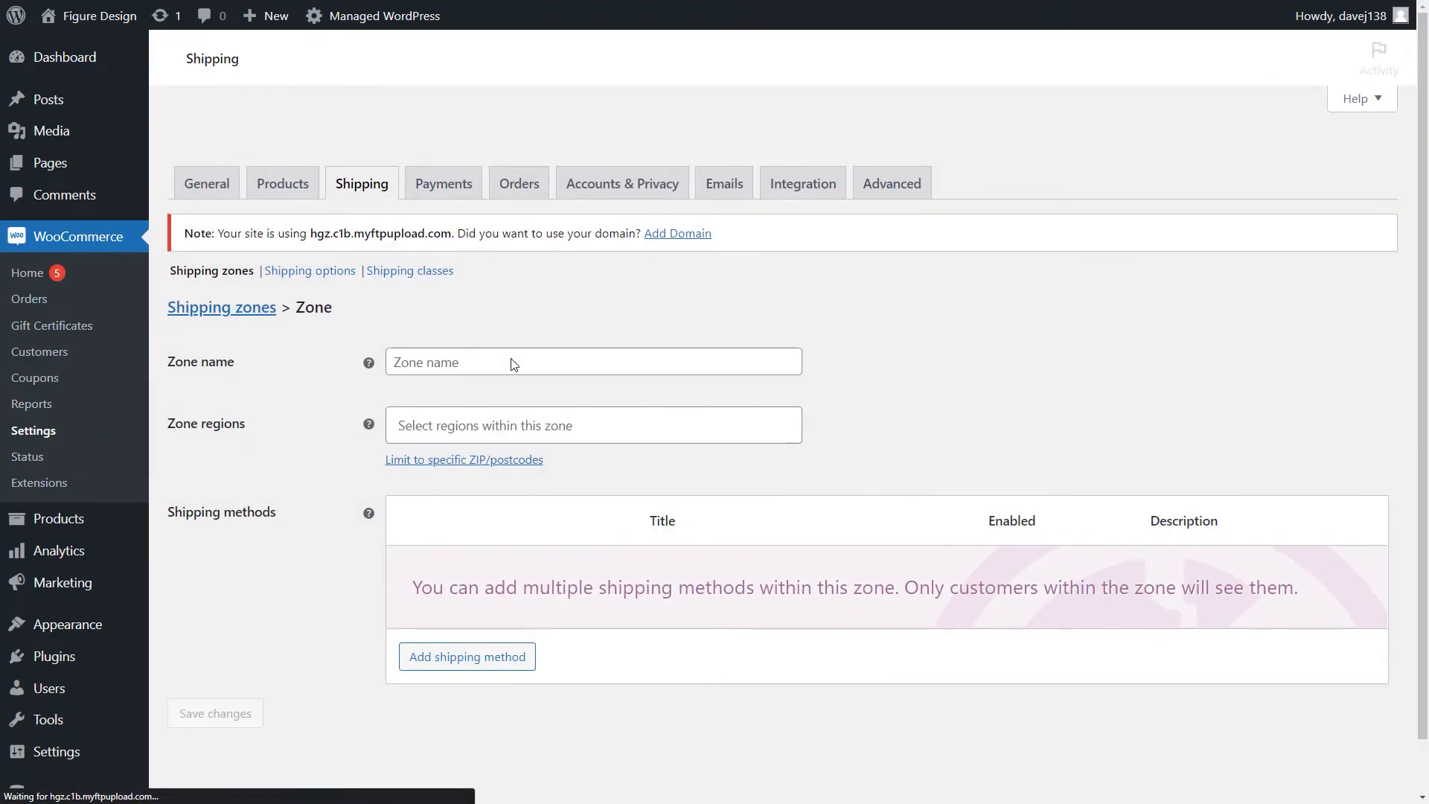
pyautogui.write('Do')
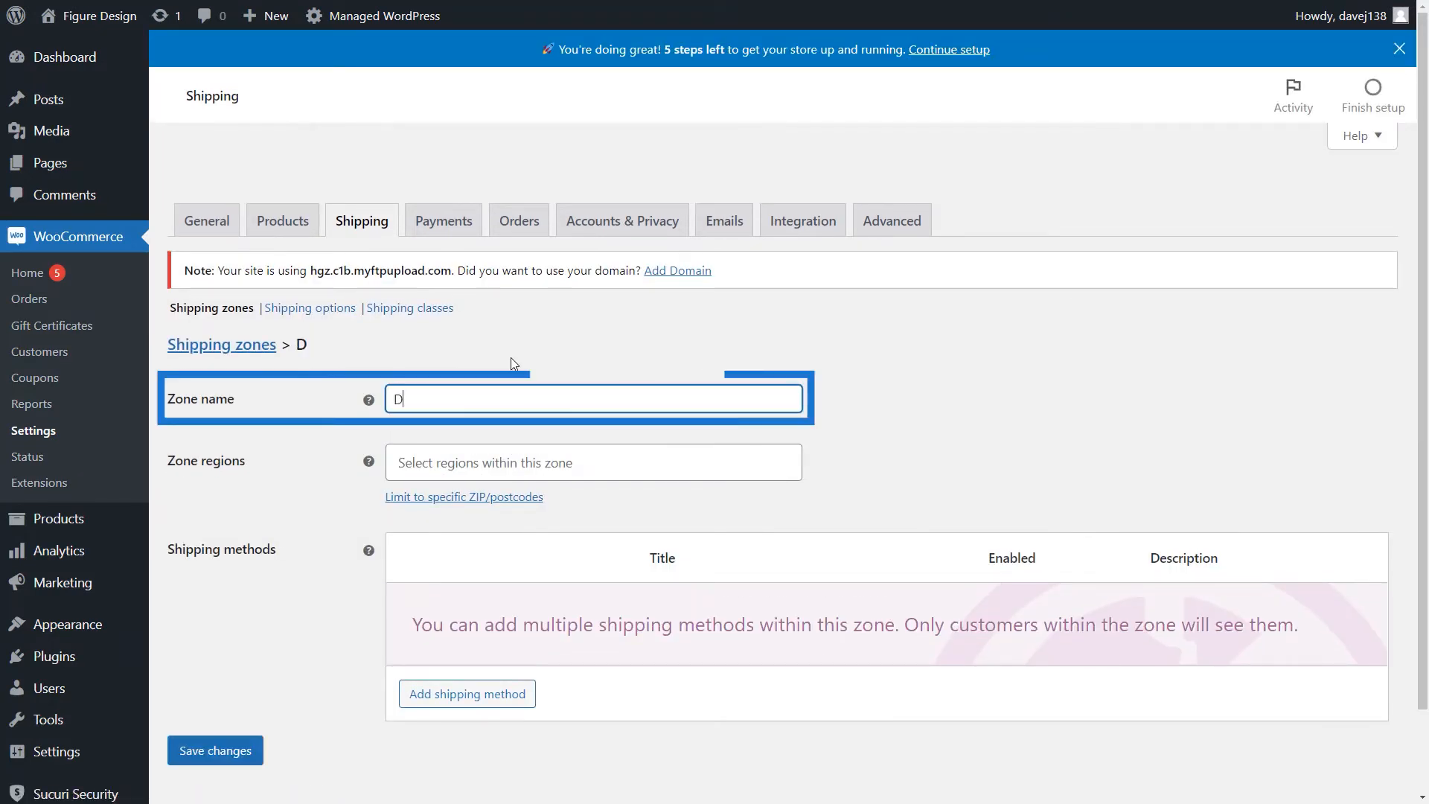
pyautogui.press('BackSpace')
pyautogui.write('omestic')
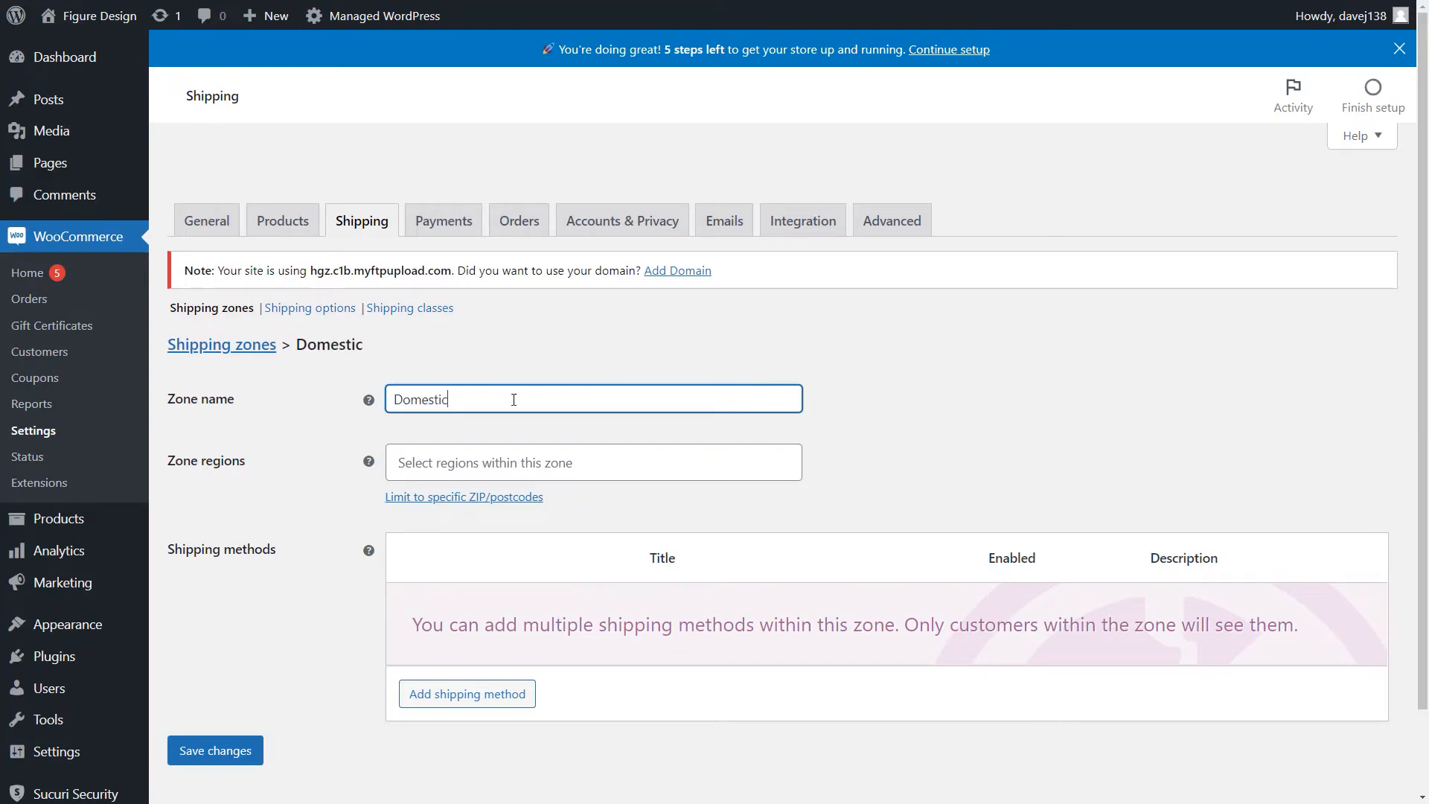
pyautogui.click(897, 452)
pyautogui.click(795, 462)
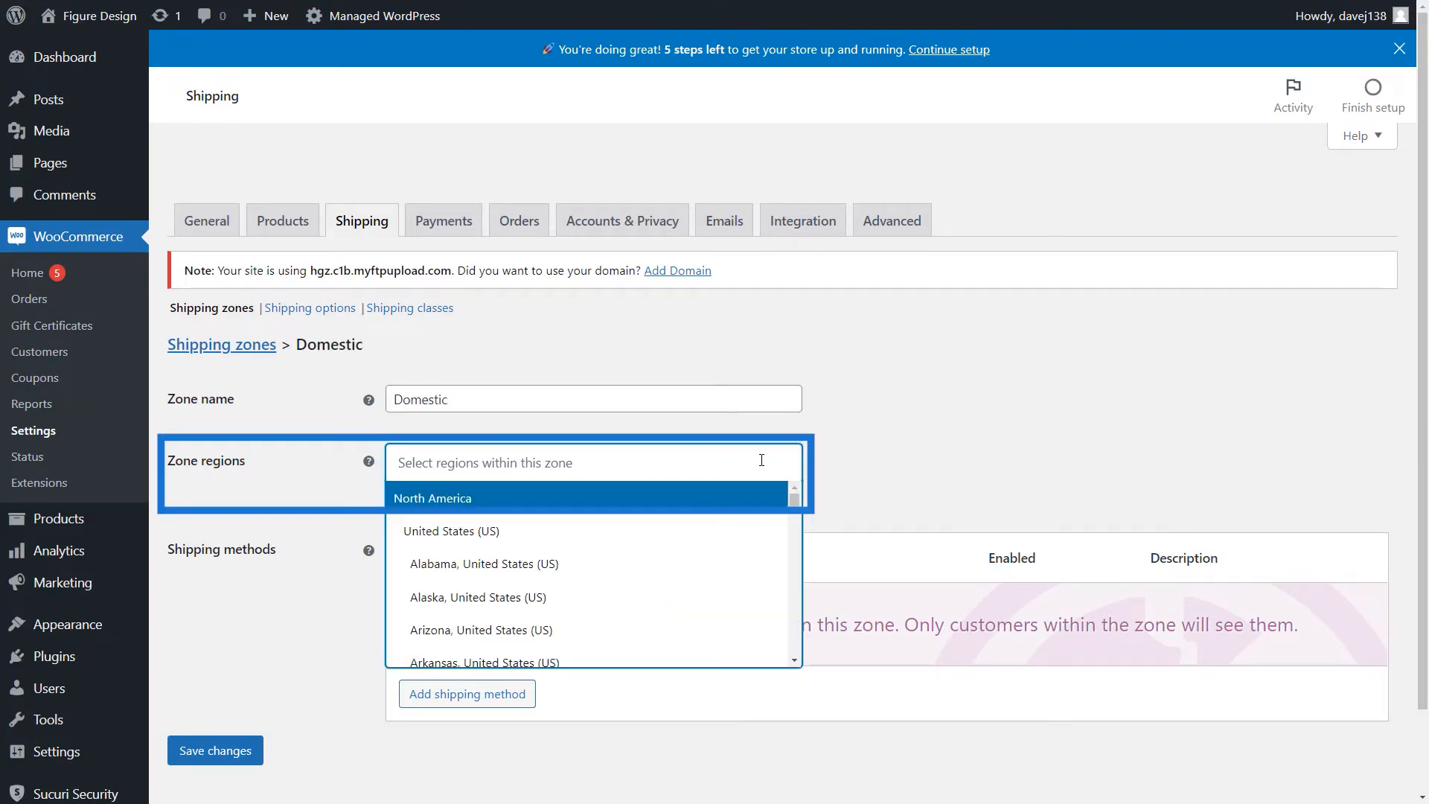
pyautogui.click(715, 453)
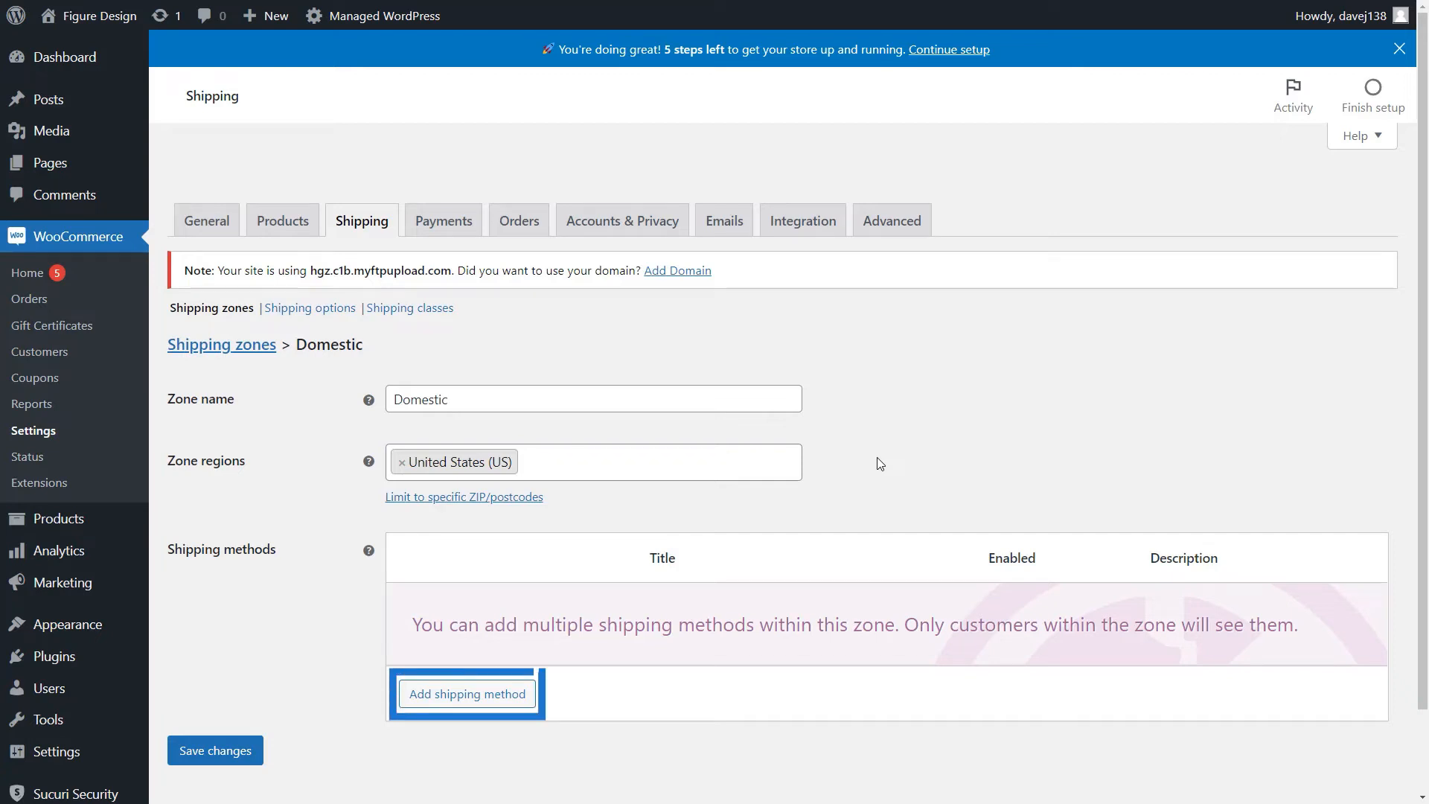
# - Add the Flat rate shipping method to the Domestic zone
pyautogui.scroll(-1, 877, 461)
pyautogui.click(501, 611)
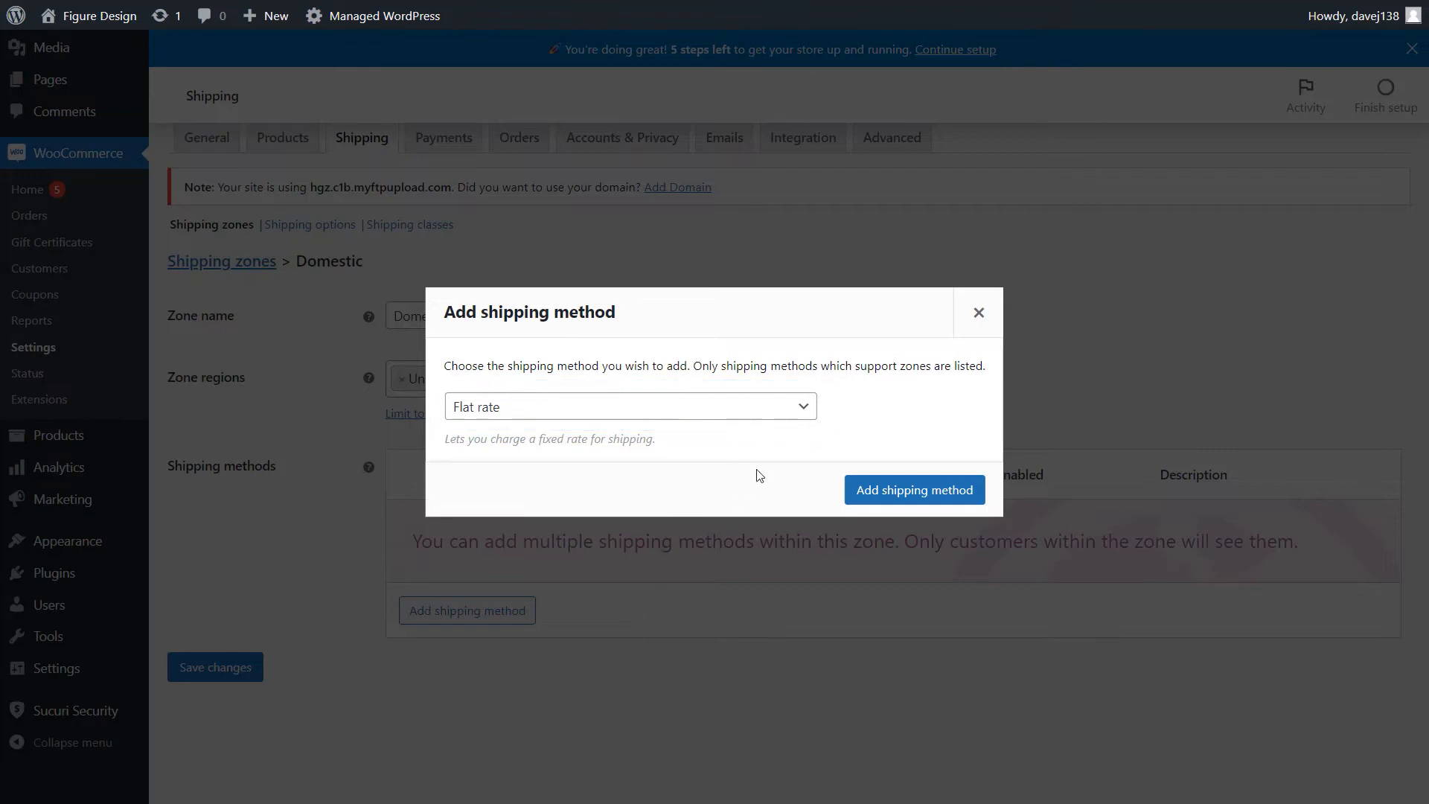
pyautogui.click(797, 408)
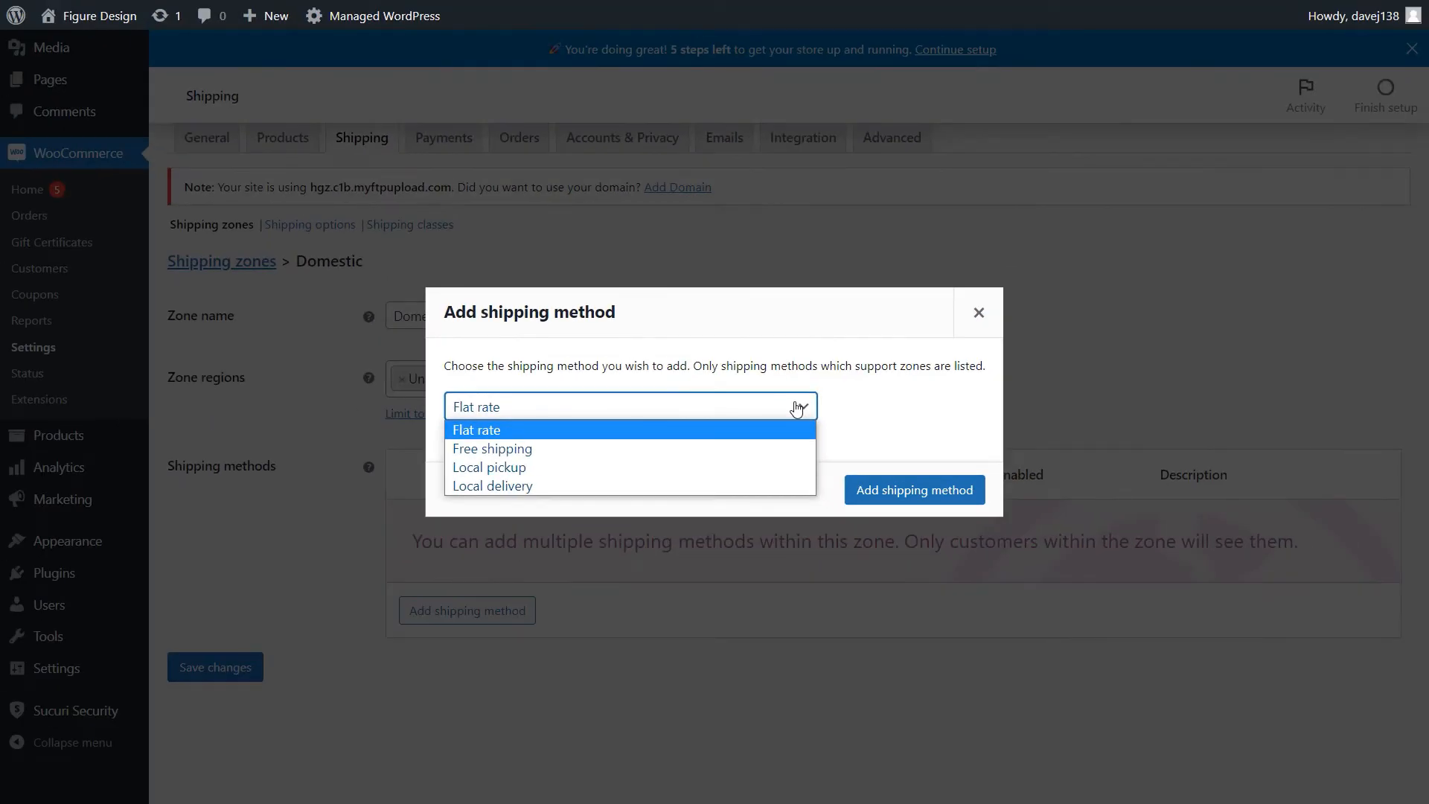
pyautogui.click(797, 408)
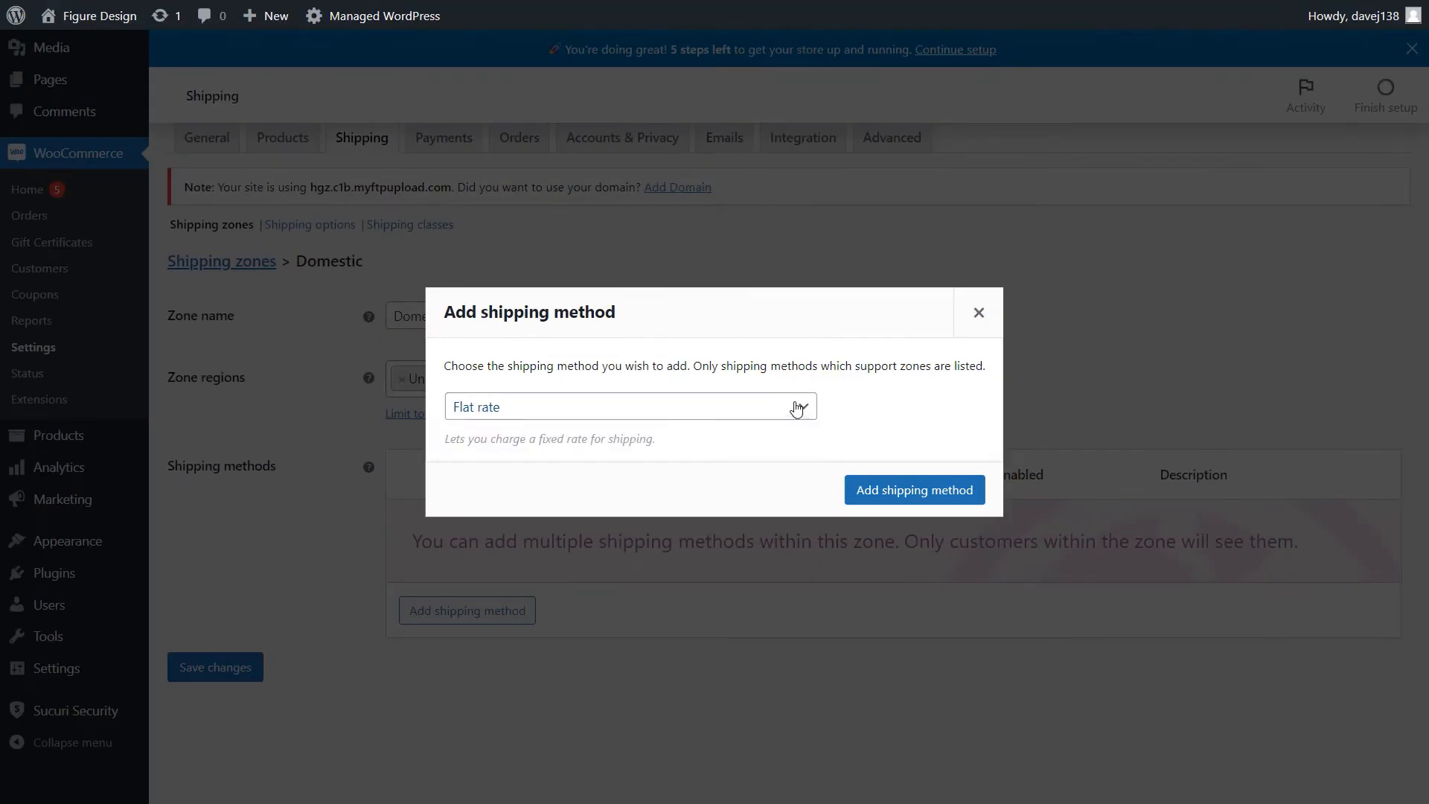
pyautogui.click(873, 490)
# - Add the Free shipping method to the Domestic zone
pyautogui.click(527, 613)
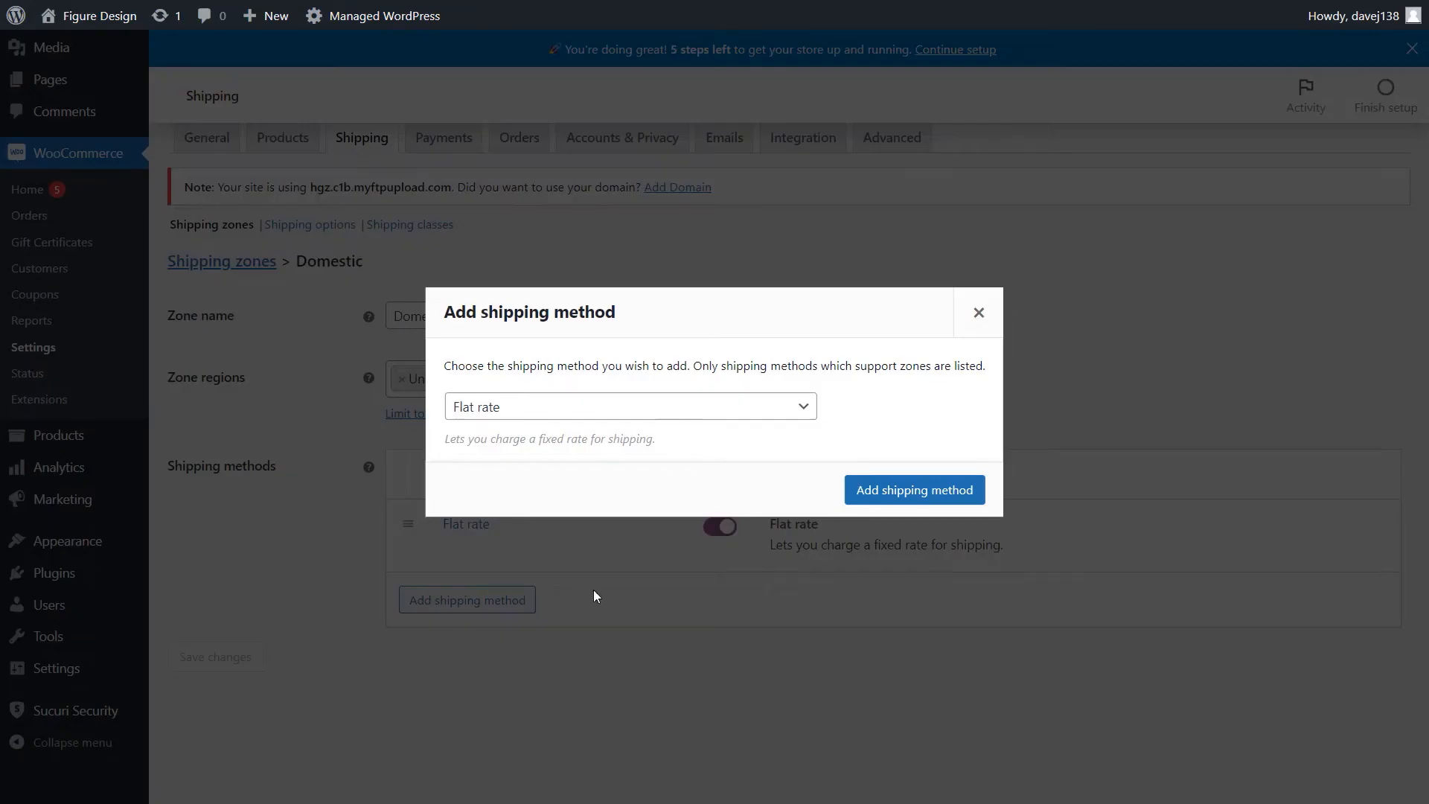
pyautogui.click(748, 408)
pyautogui.click(737, 450)
pyautogui.click(923, 495)
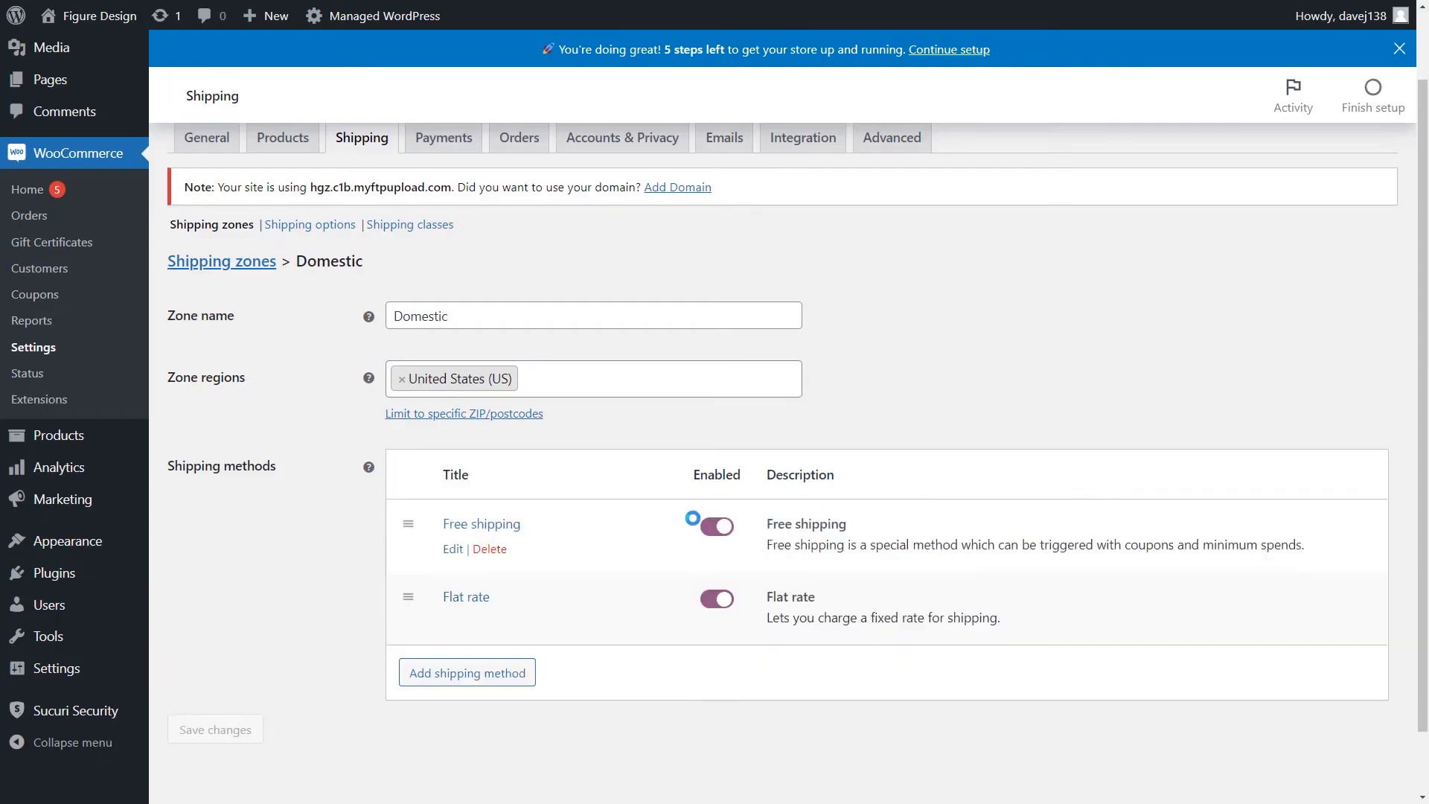
# - Add the Local pickup method to the Domestic zone
pyautogui.click(510, 676)
pyautogui.click(675, 410)
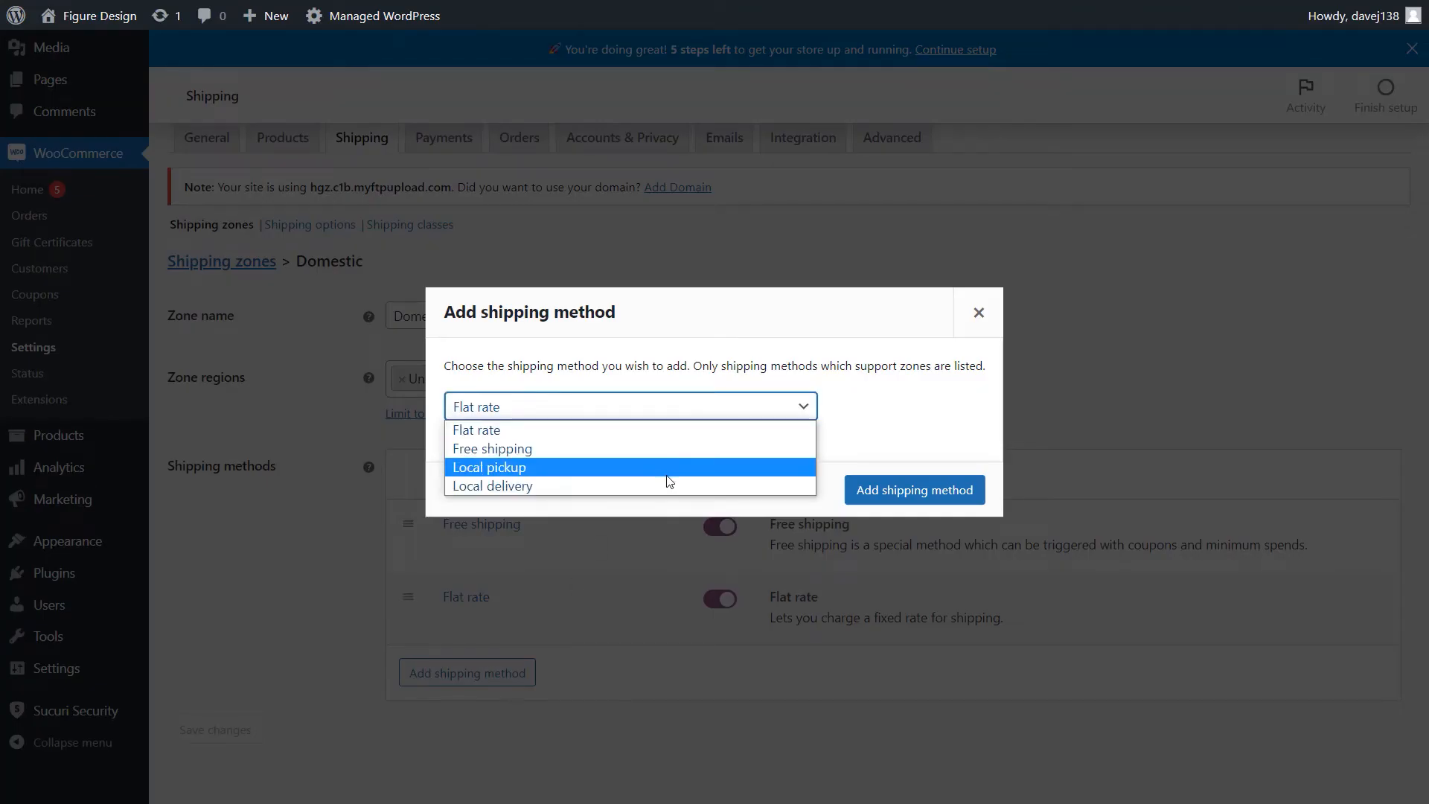
pyautogui.click(666, 466)
pyautogui.click(923, 493)
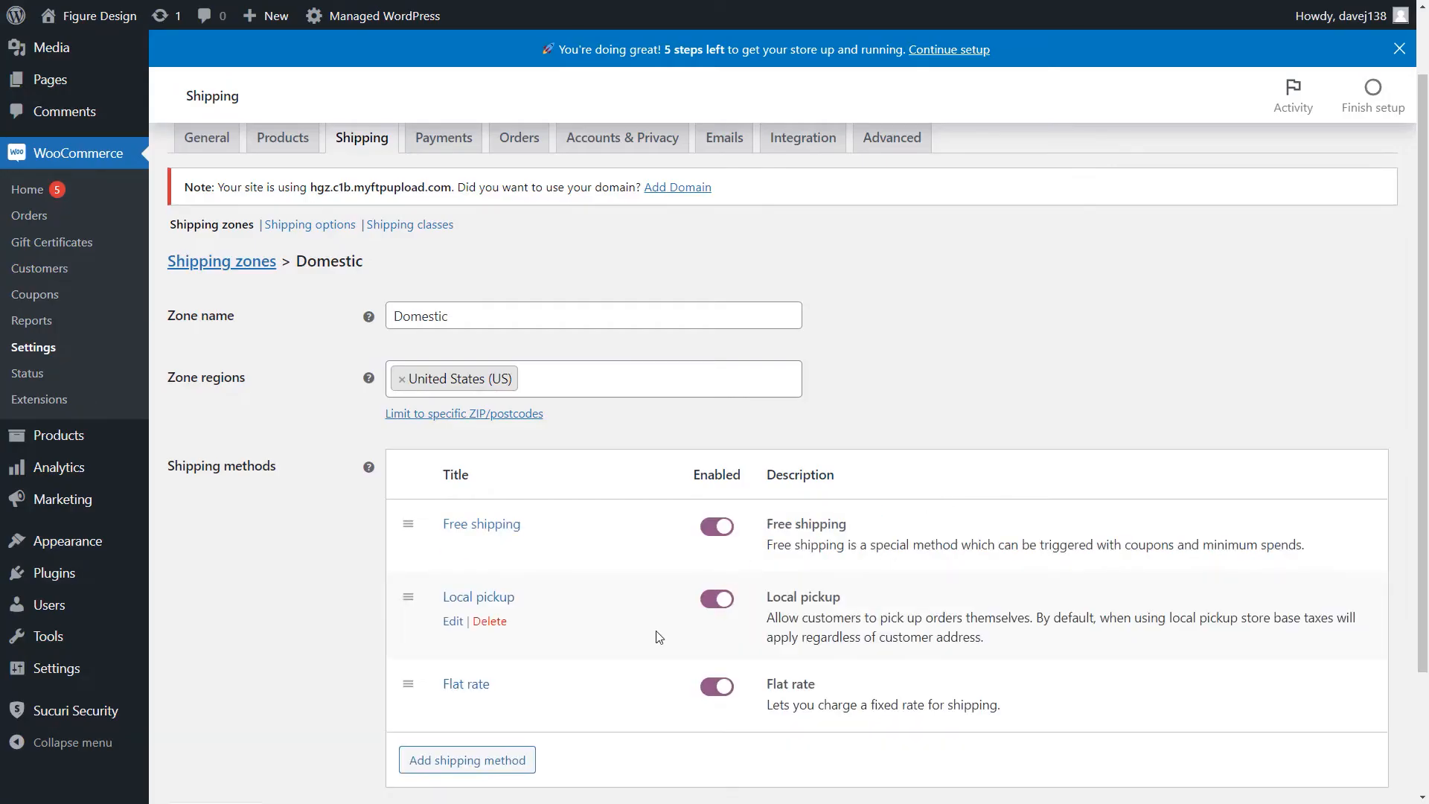
# - Add the Local delivery method to the Domestic zone
pyautogui.click(521, 760)
pyautogui.click(677, 408)
pyautogui.click(668, 486)
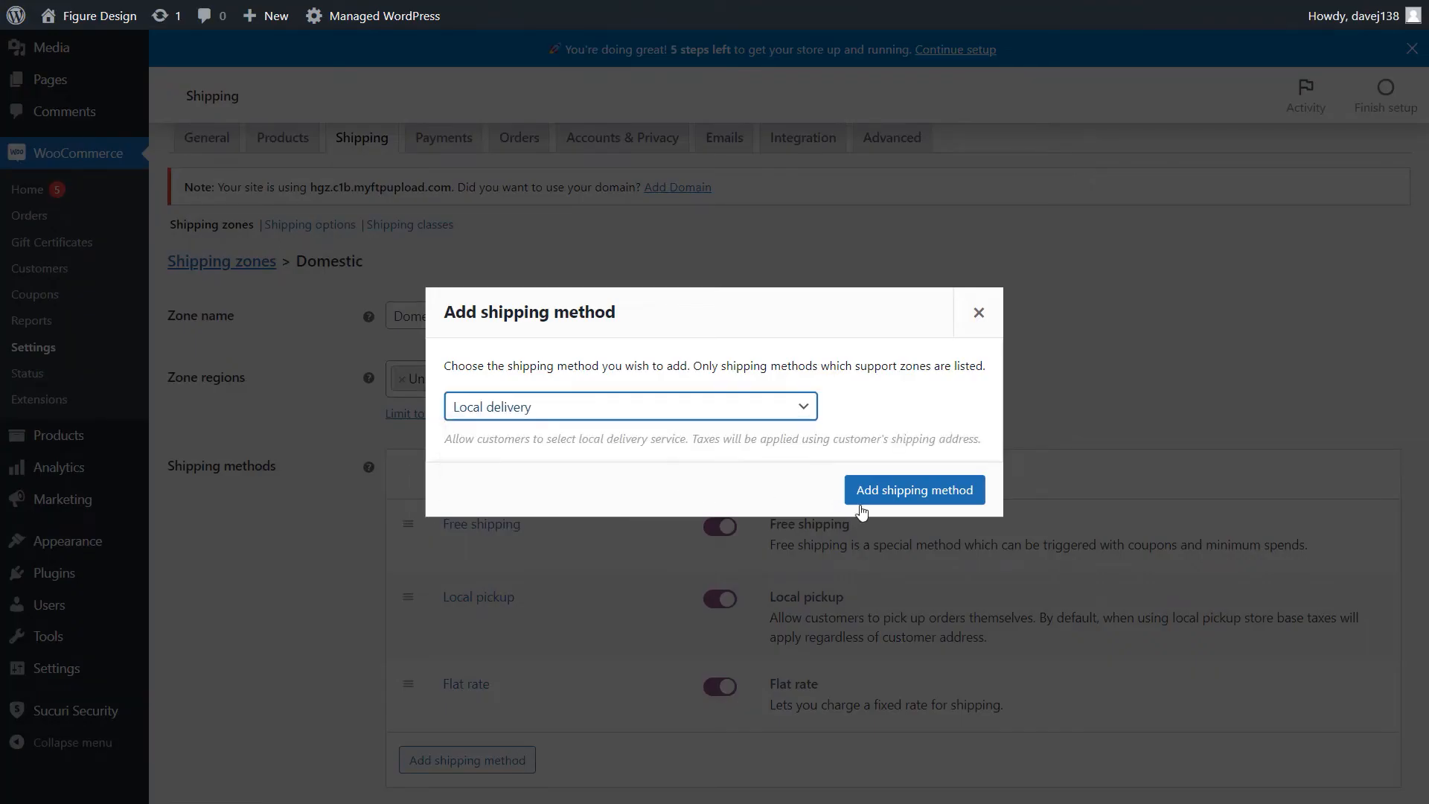
pyautogui.click(864, 500)
# - Reorder the Domestic zone's shipping methods so that Flat rate comes first, above Free shipping
pyautogui.scroll(-1, 985, 523)
pyautogui.scroll(-2, 985, 522)
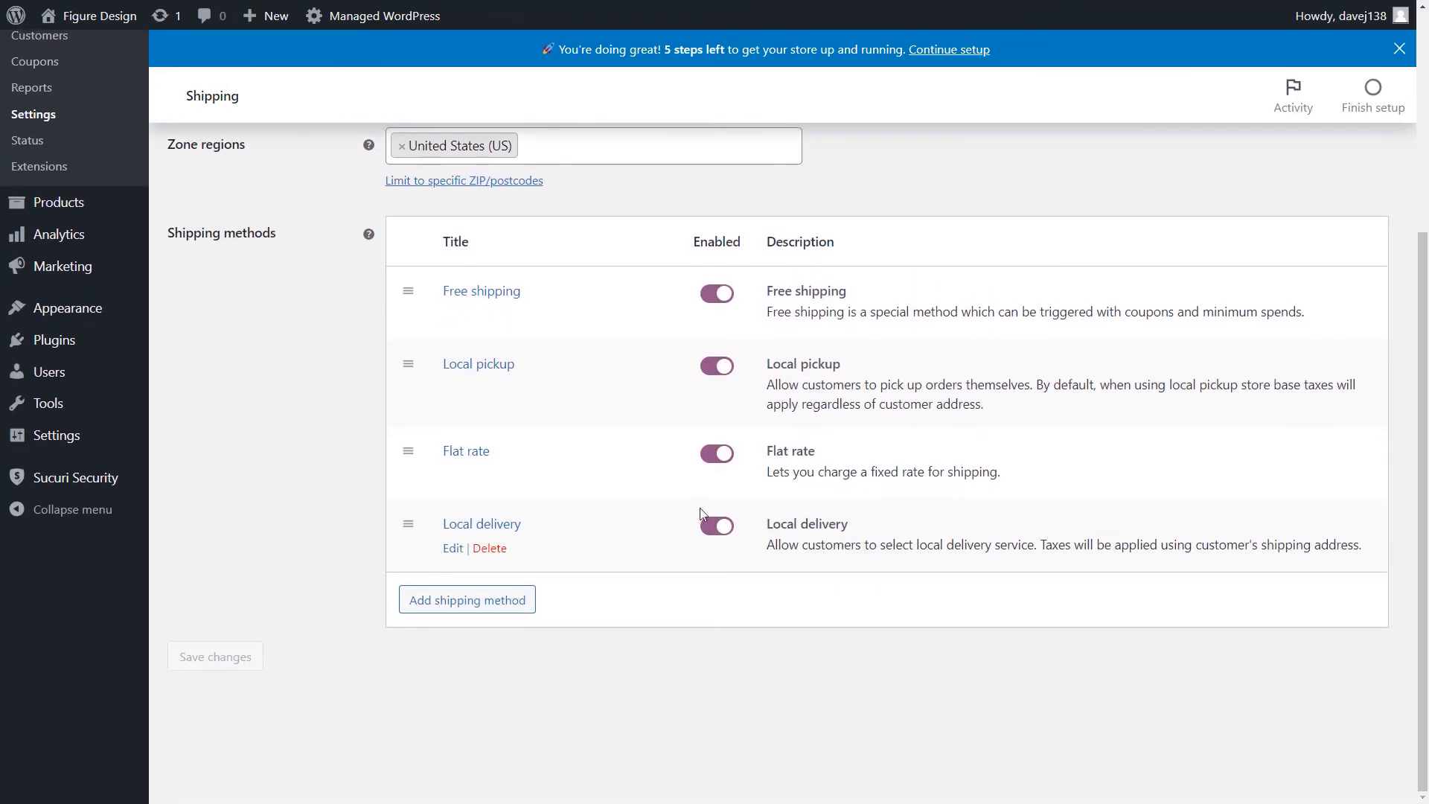
pyautogui.moveTo(421, 485); pyautogui.dragTo(409, 290)
# - Delete the Local delivery method from the Domestic zone
pyautogui.moveTo(483, 533)
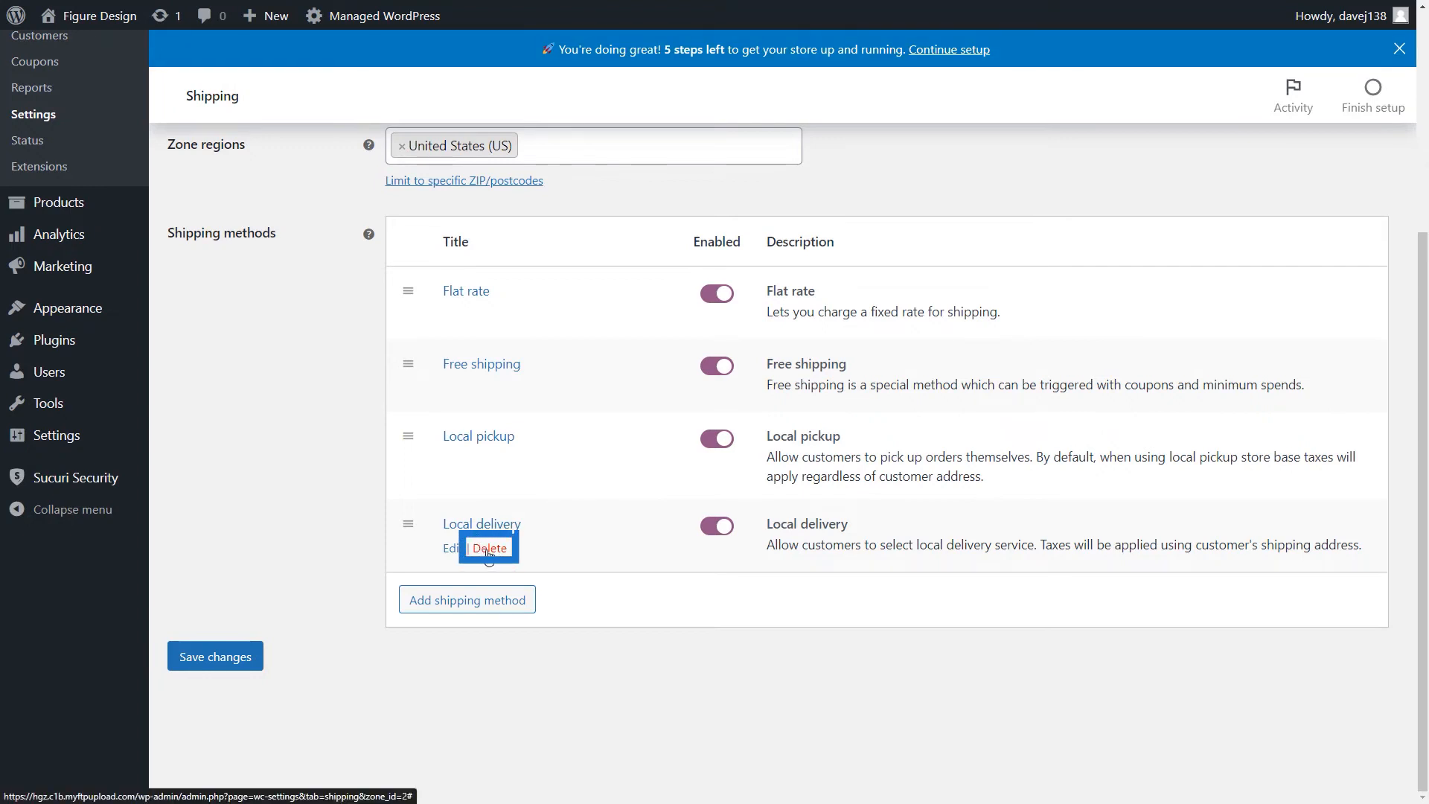
pyautogui.click(488, 551)
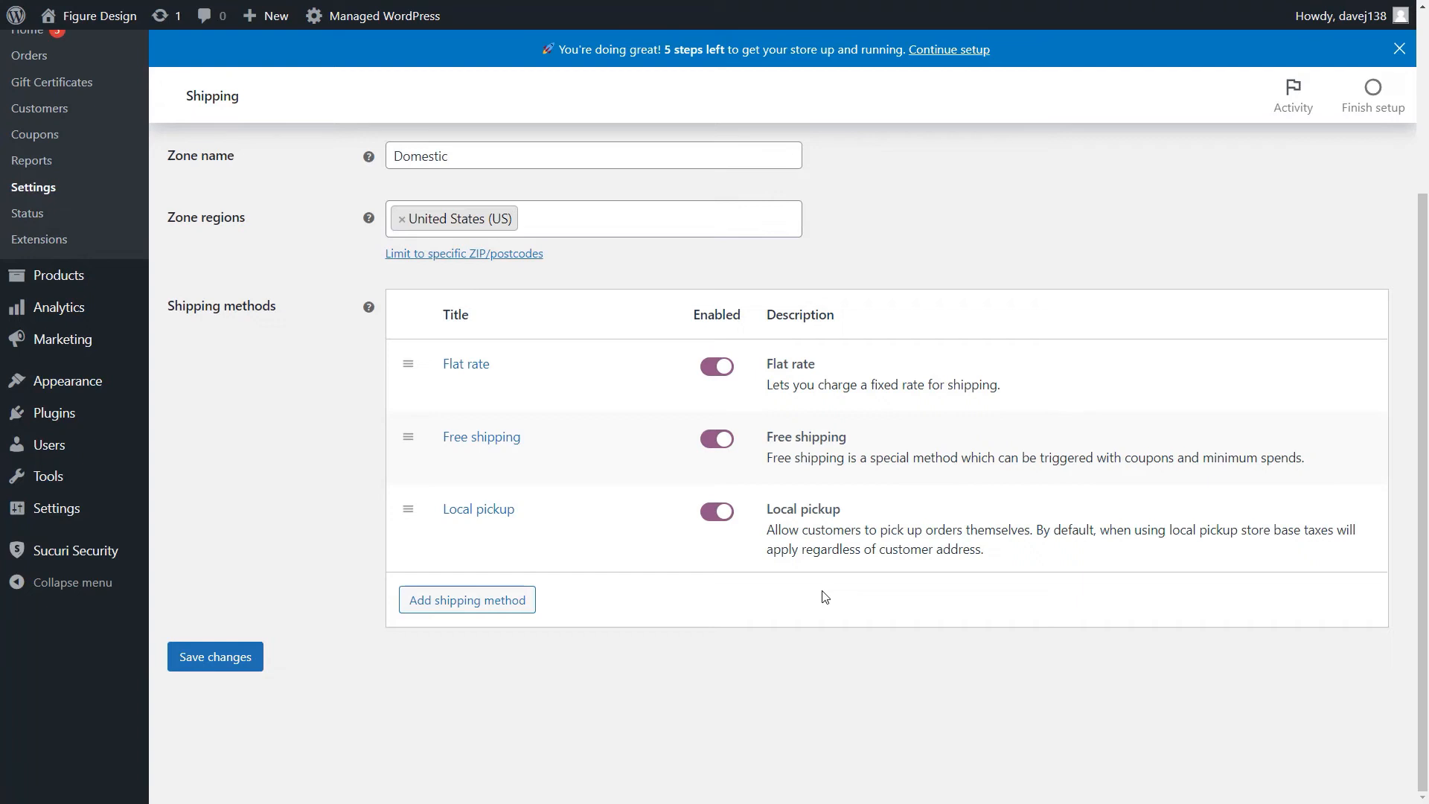
# - Open the Flat rate method's settings and change its method title to "Flat Rate Shipping"
pyautogui.moveTo(416, 399)
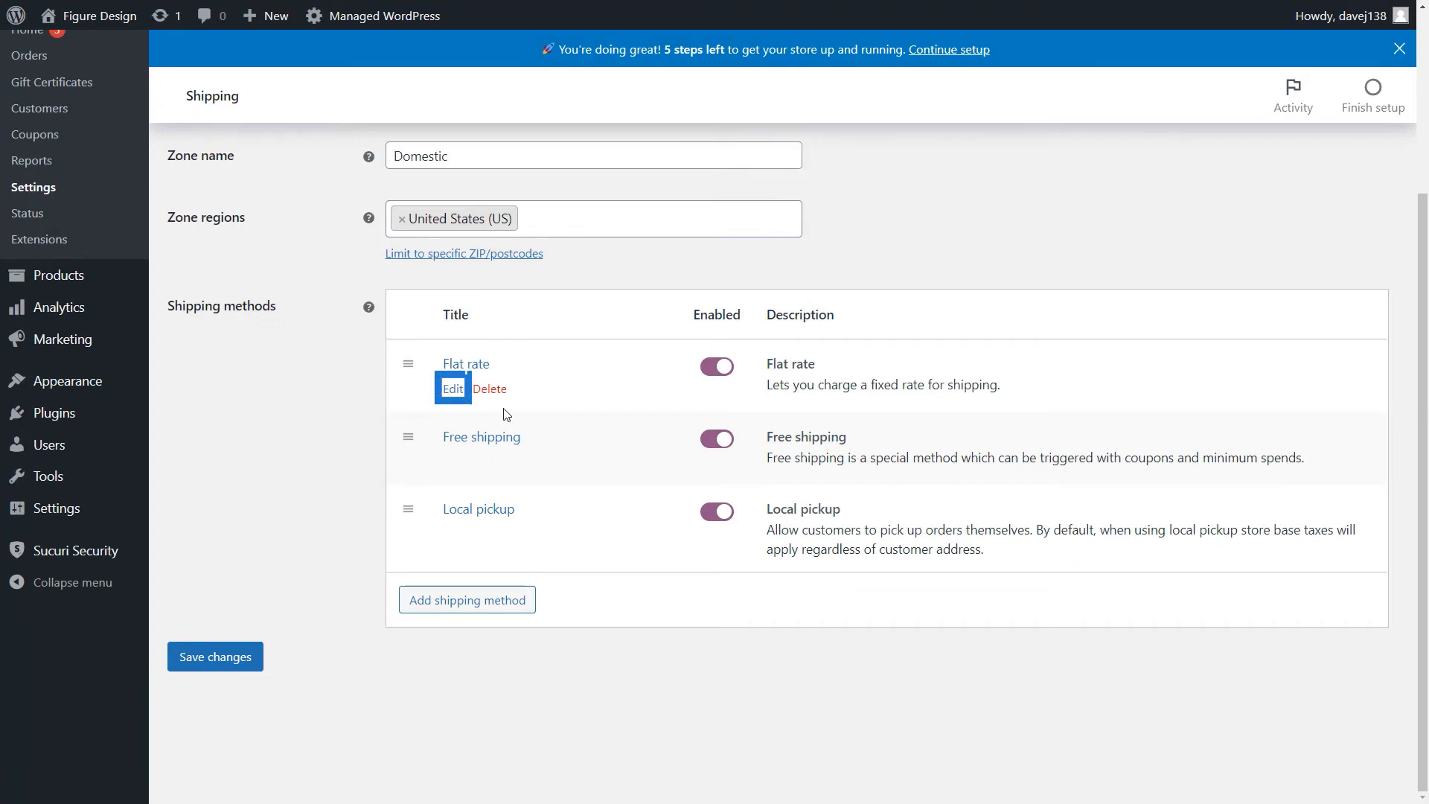
pyautogui.click(455, 392)
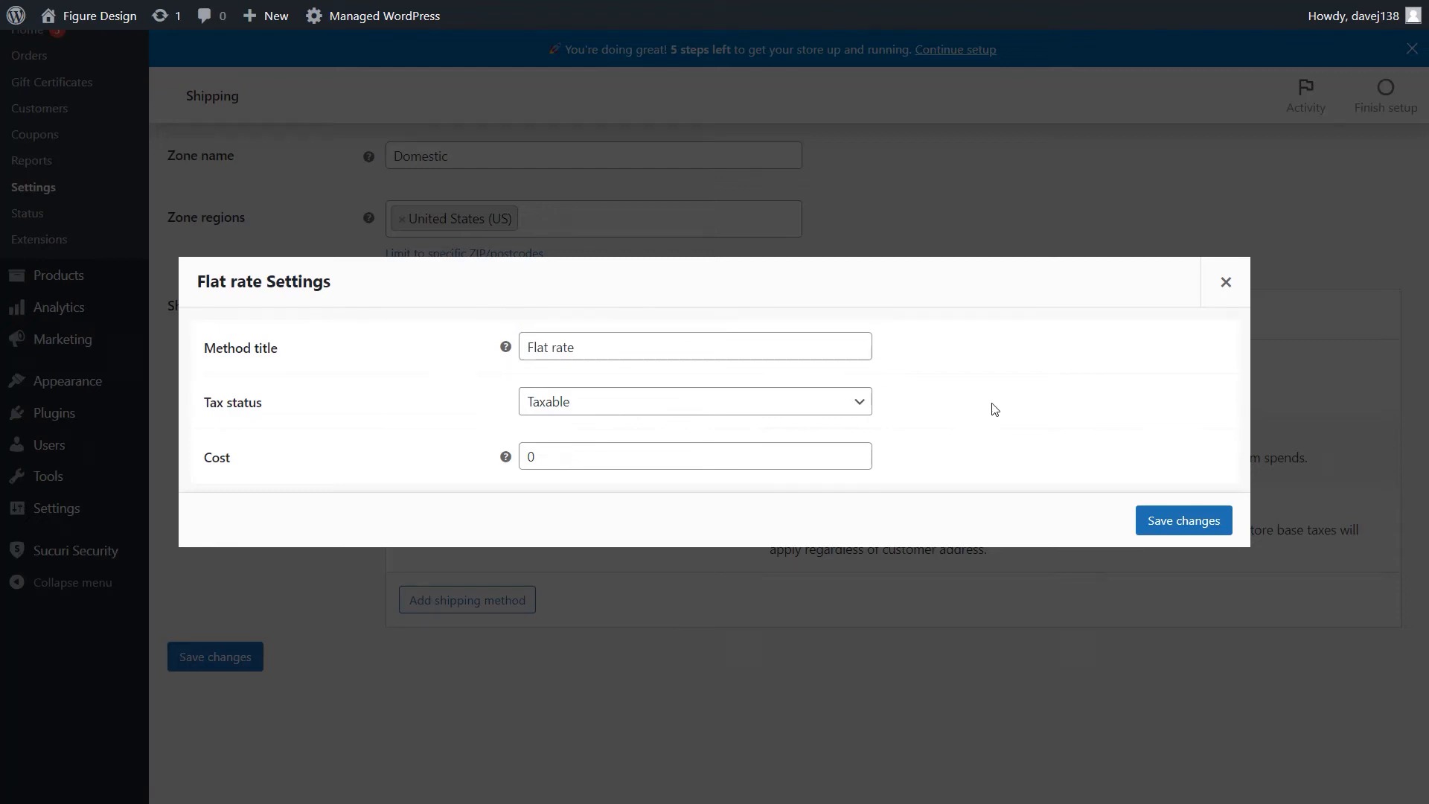
pyautogui.tripleClick(656, 344)
pyautogui.write('Flat Rate Shipping')
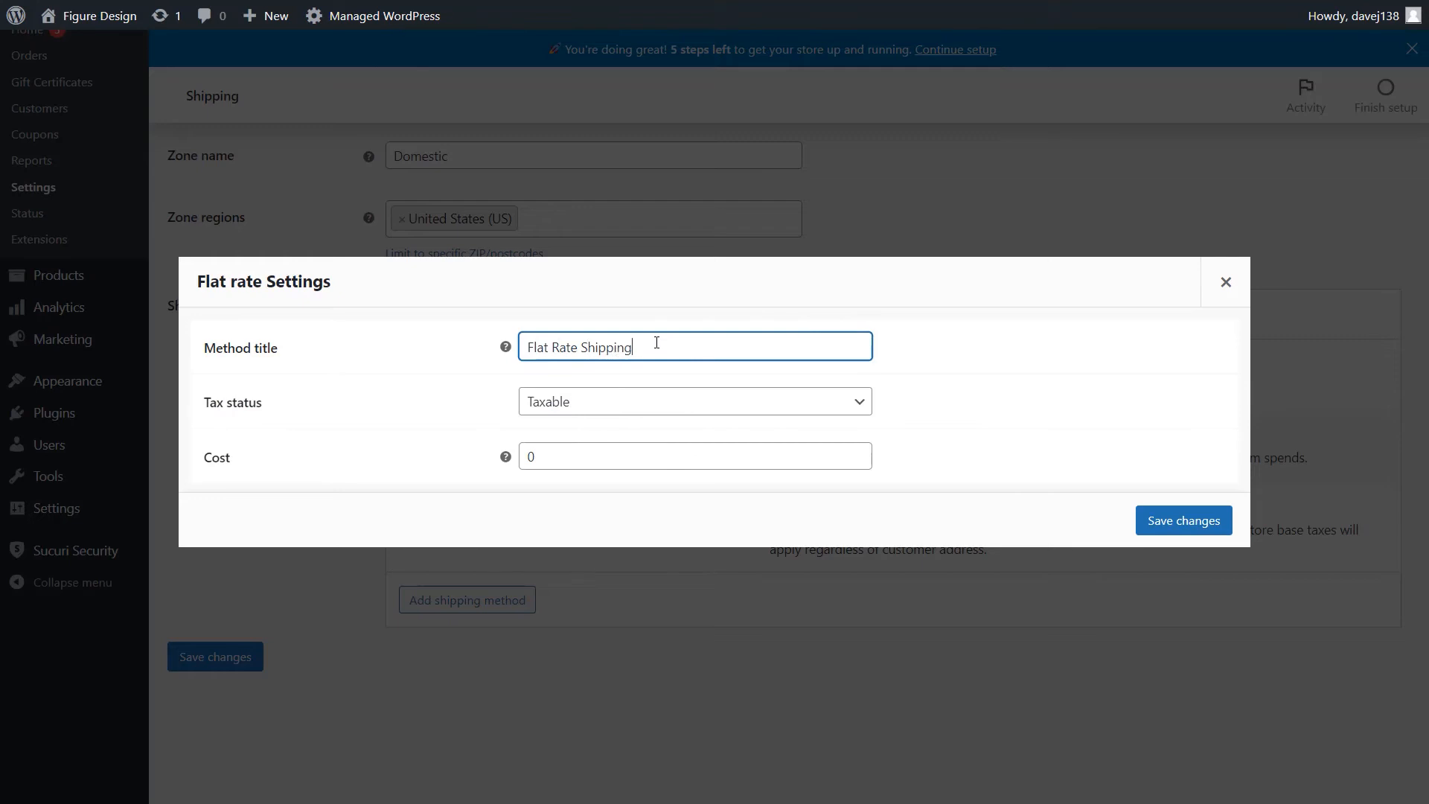
pyautogui.click(1002, 400)
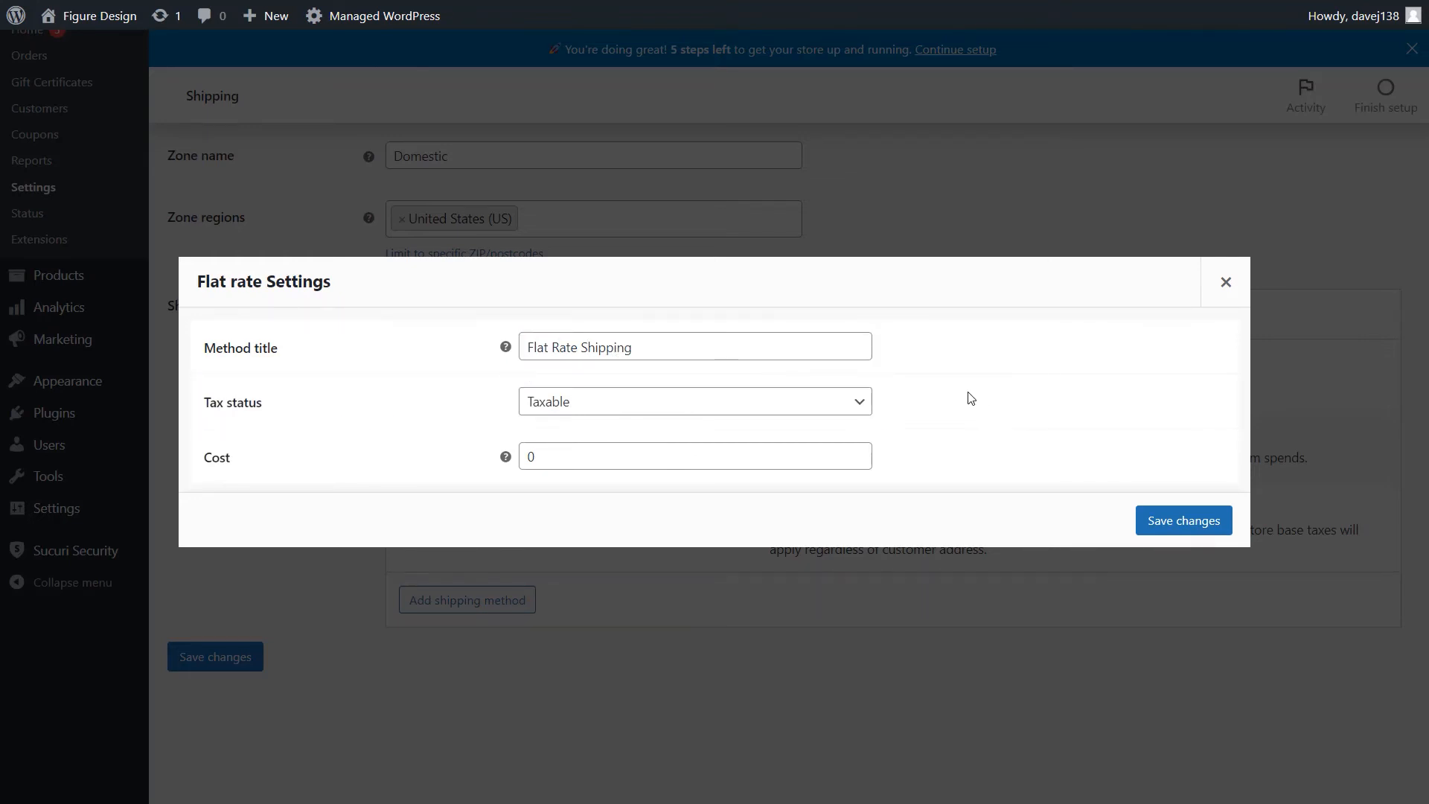
# - Leave the Flat Rate Shipping tax status as Taxable, set its cost to 10, and save the method's settings
pyautogui.click(869, 407)
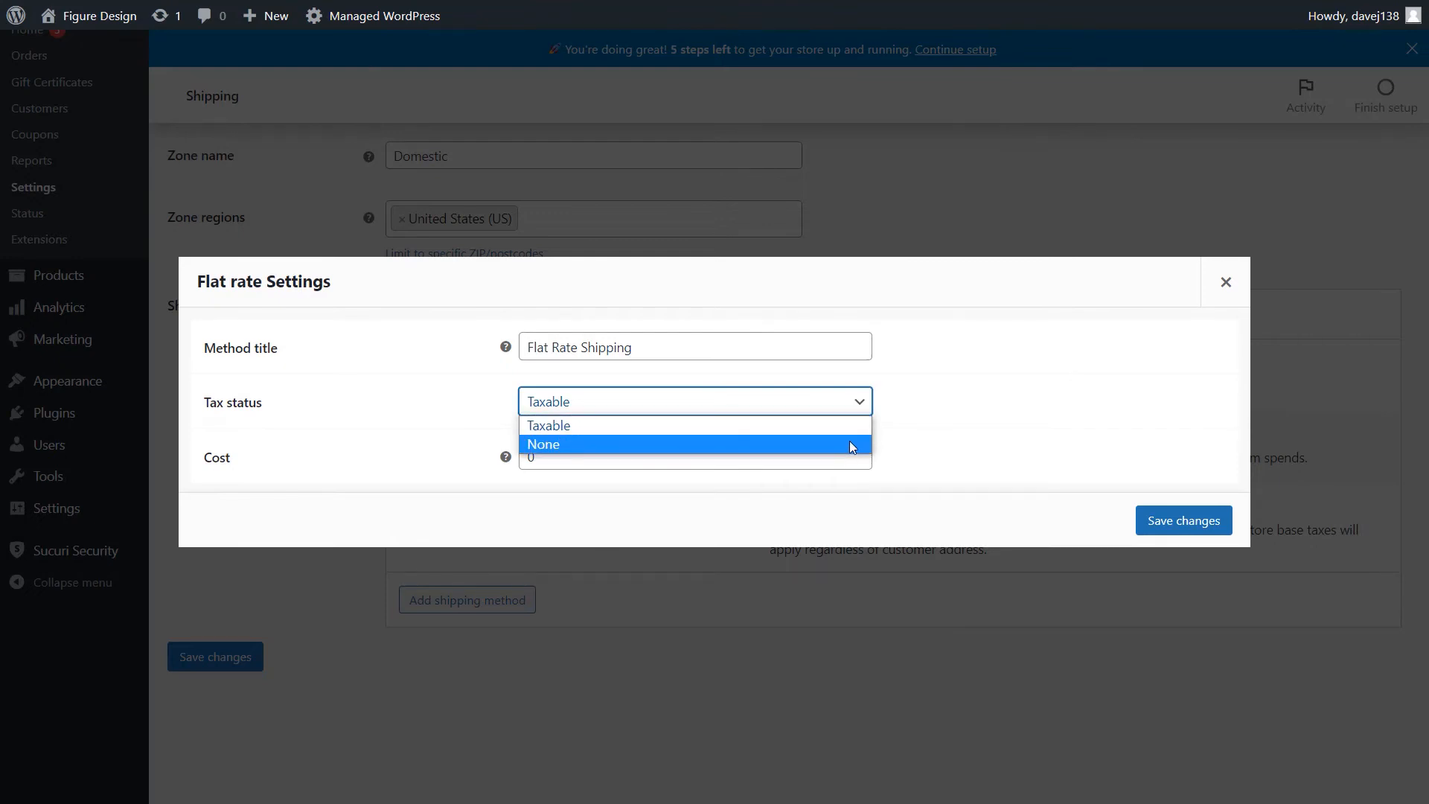
pyautogui.click(982, 386)
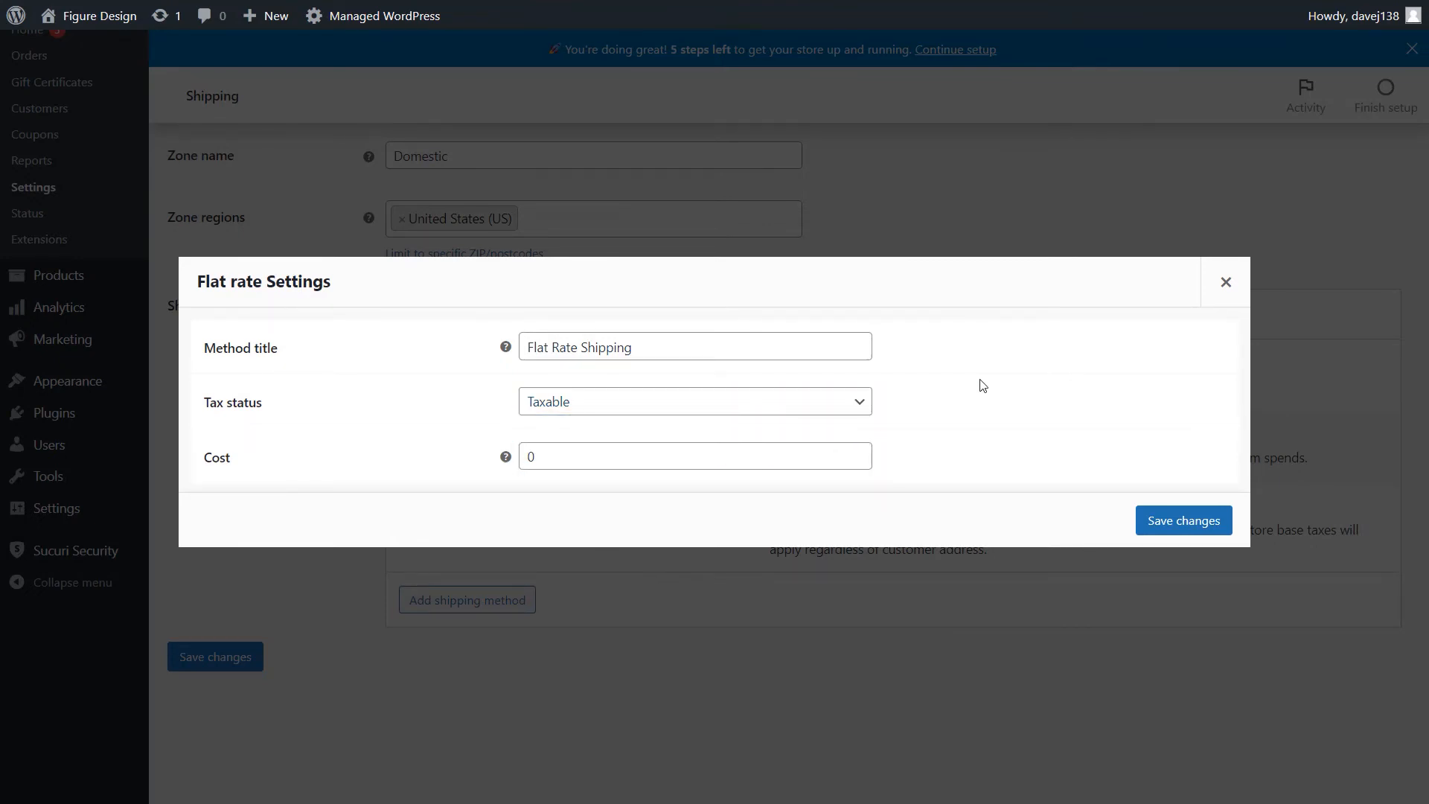
pyautogui.doubleClick(753, 457)
pyautogui.write('10')
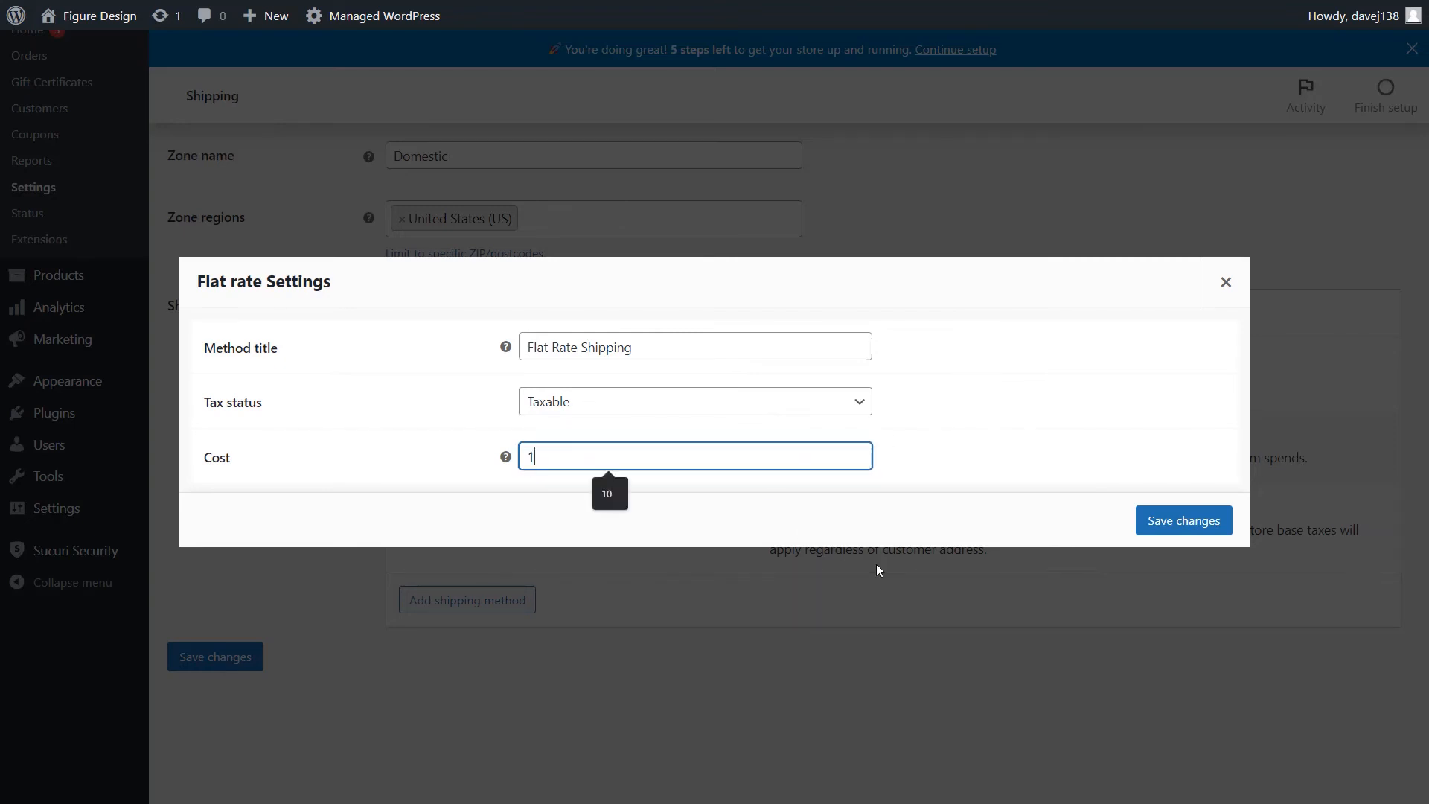
pyautogui.click(965, 466)
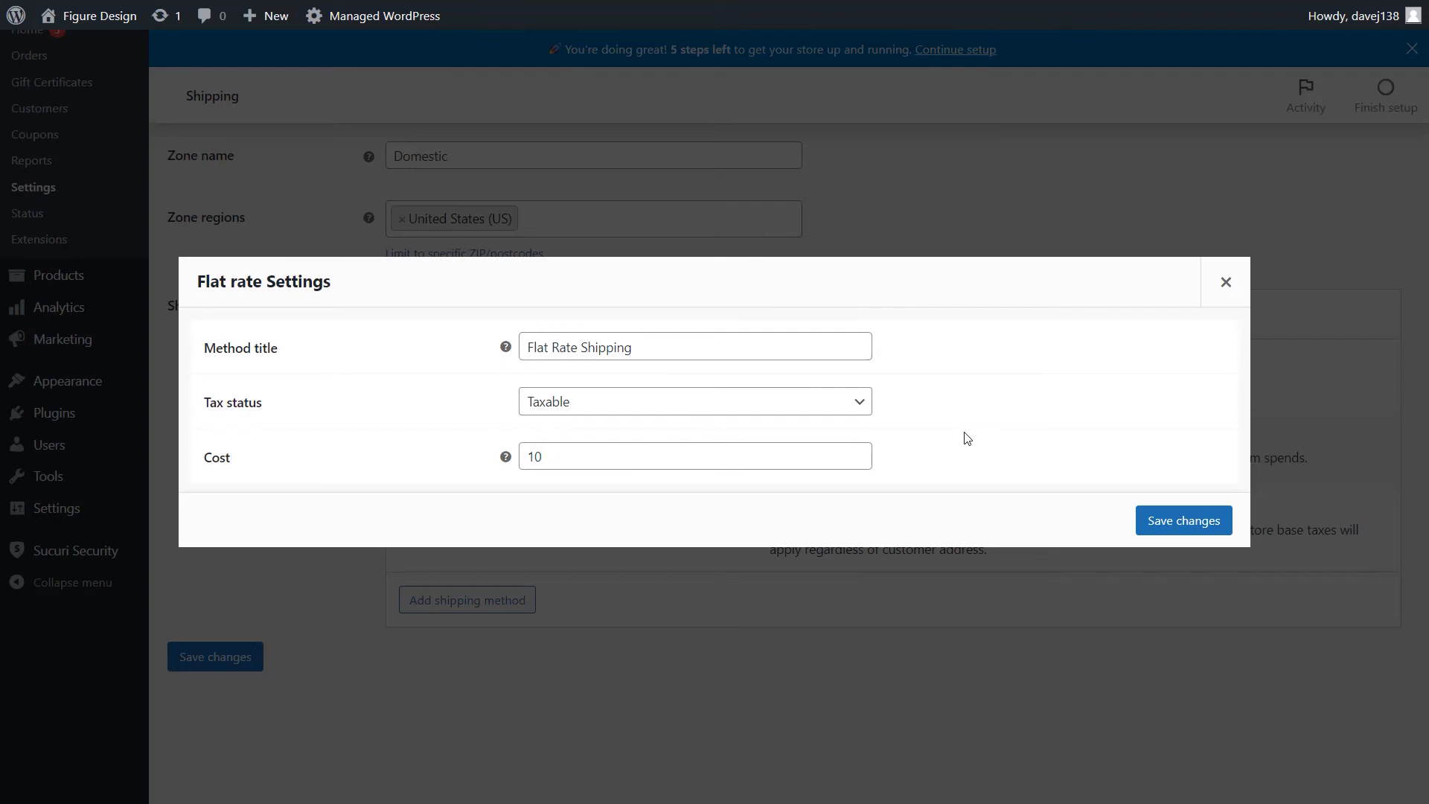
pyautogui.press('Tab')
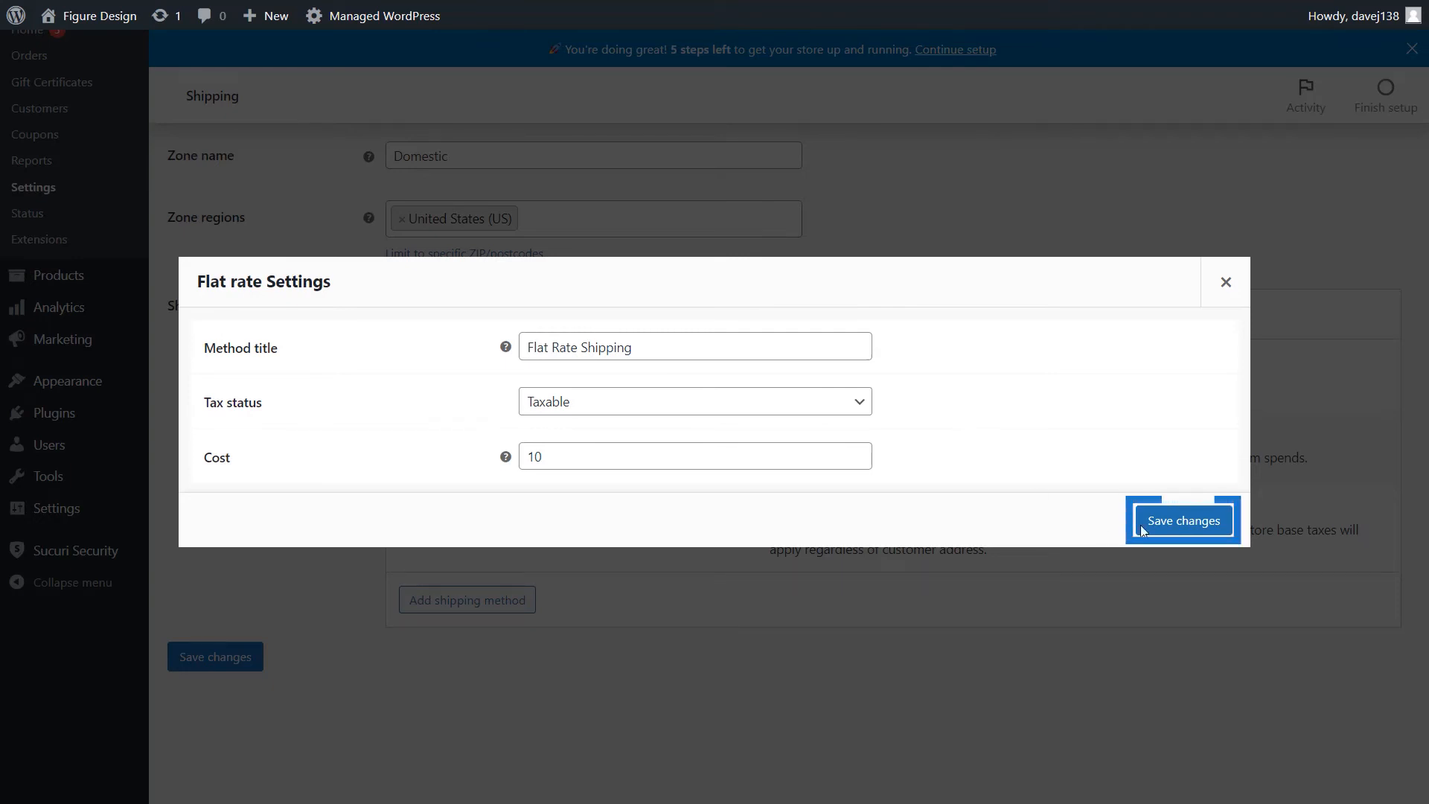
pyautogui.click(1163, 521)
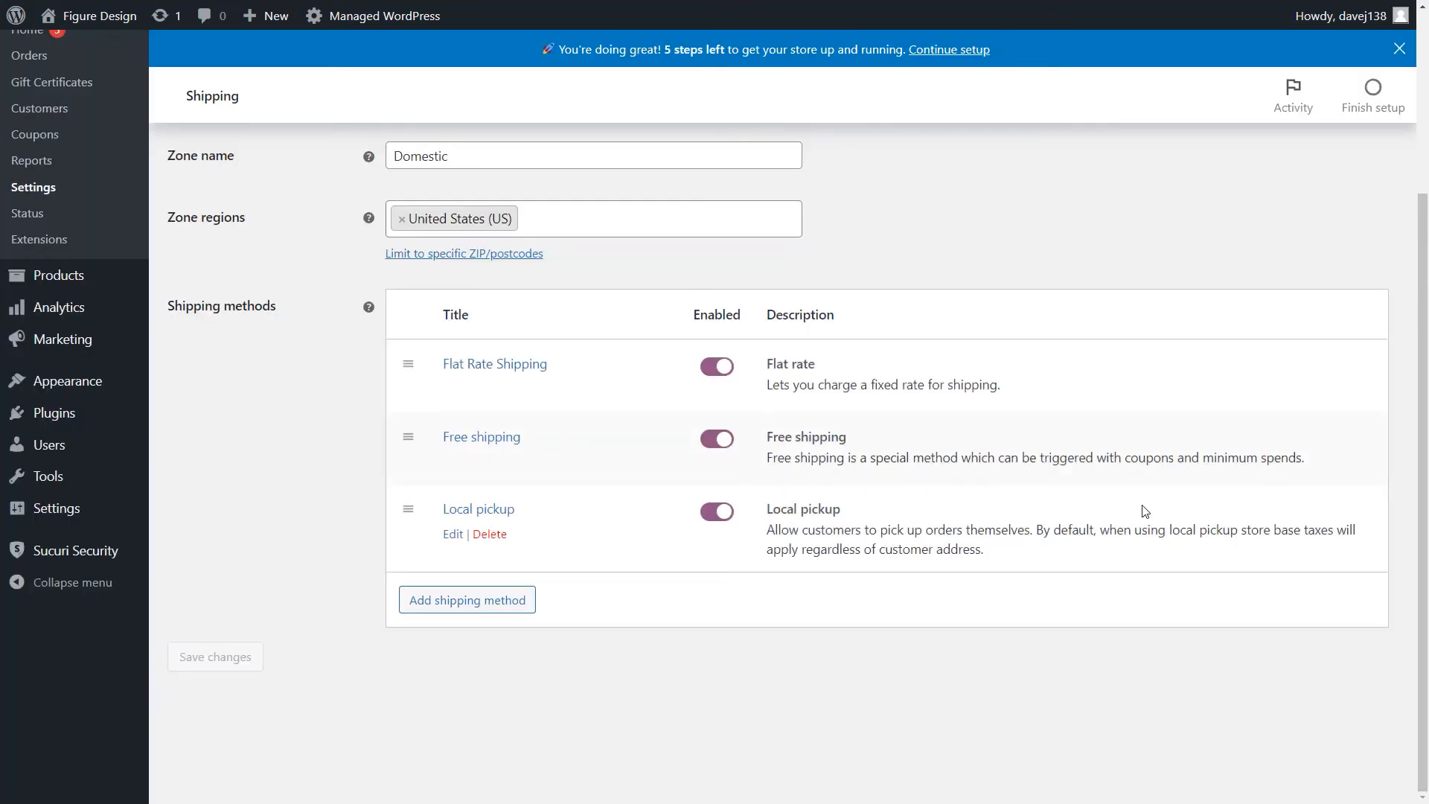
# - Make Free shipping require a minimum order amount of 50, applied before coupon discounts, and save the method's settings
pyautogui.click(451, 461)
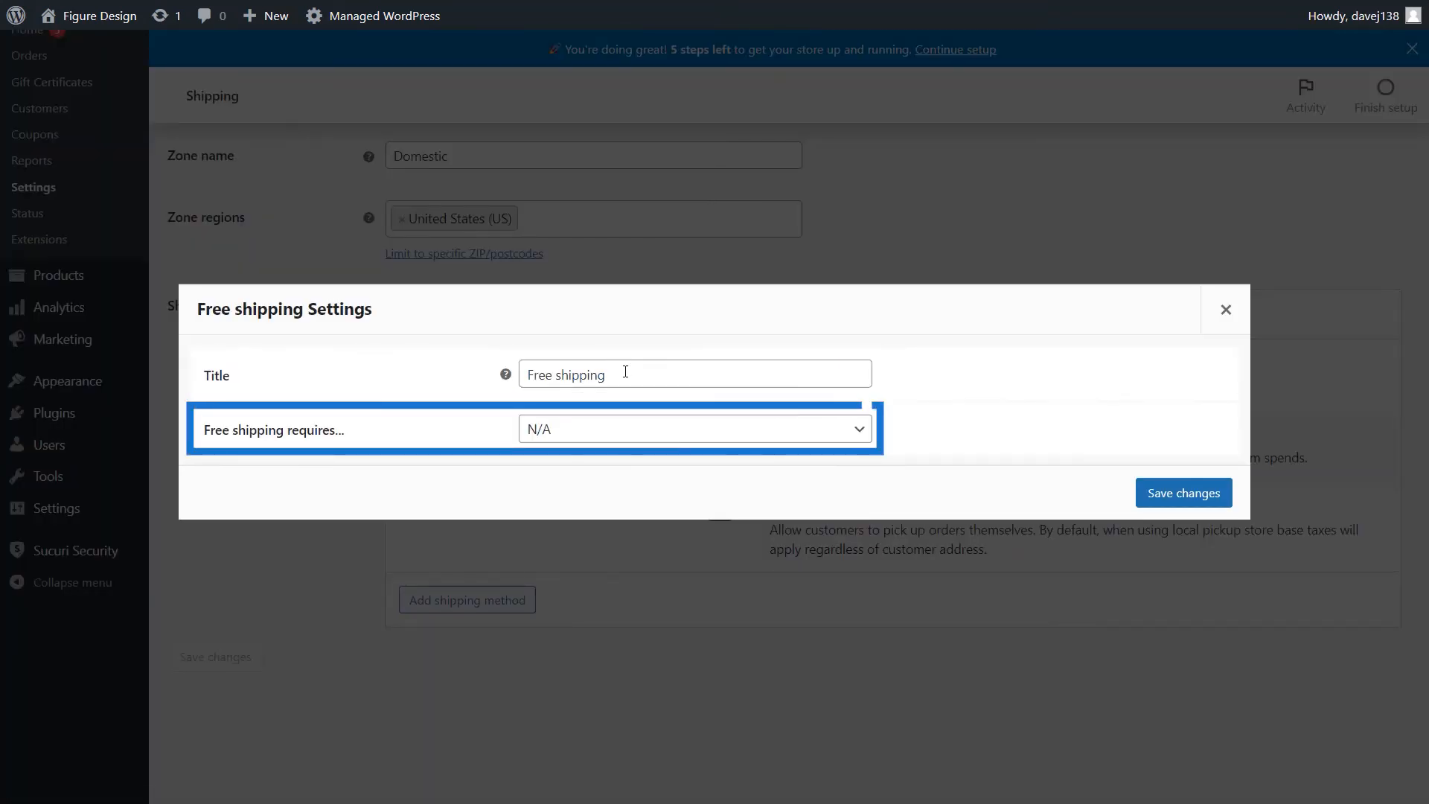
pyautogui.click(807, 428)
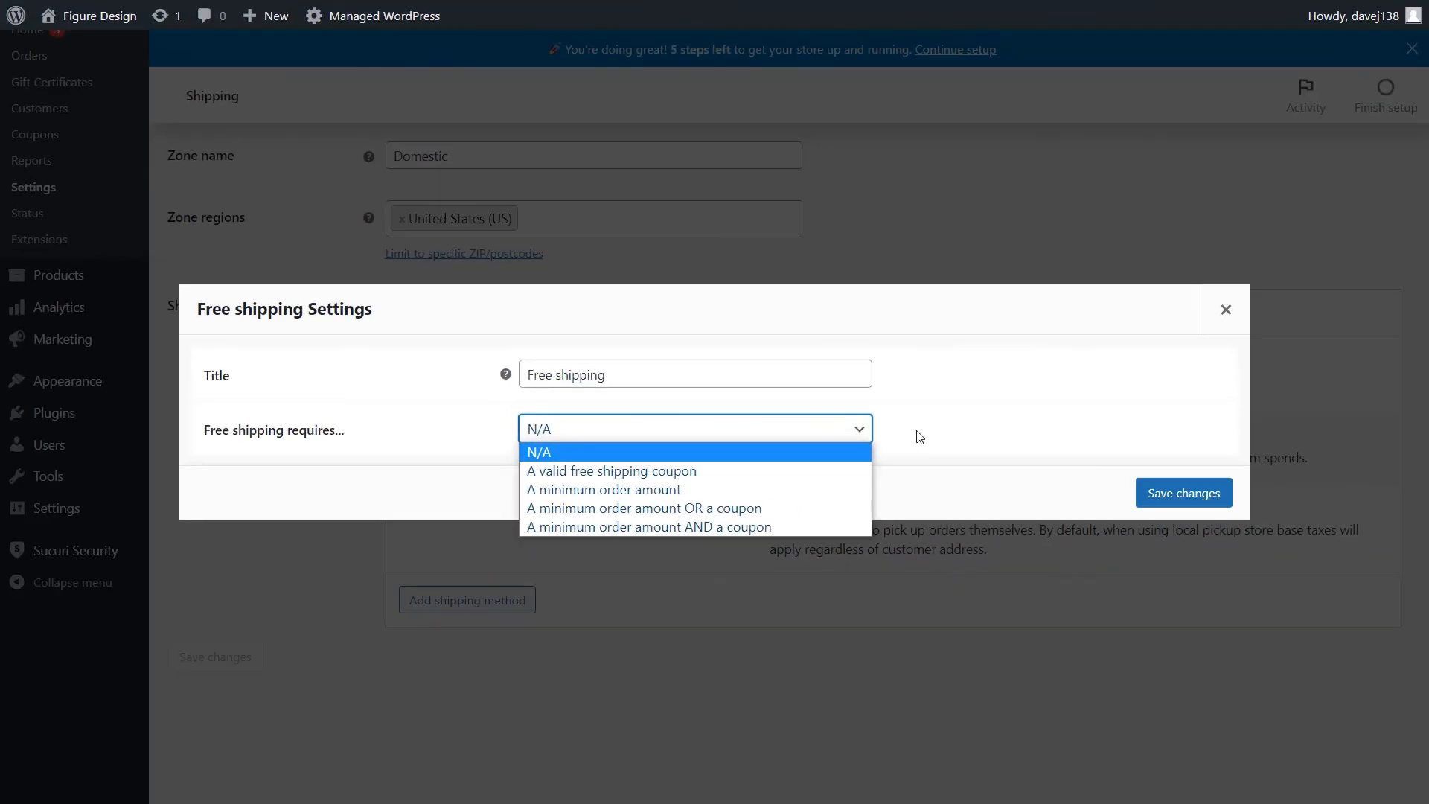
pyautogui.click(715, 489)
pyautogui.doubleClick(683, 430)
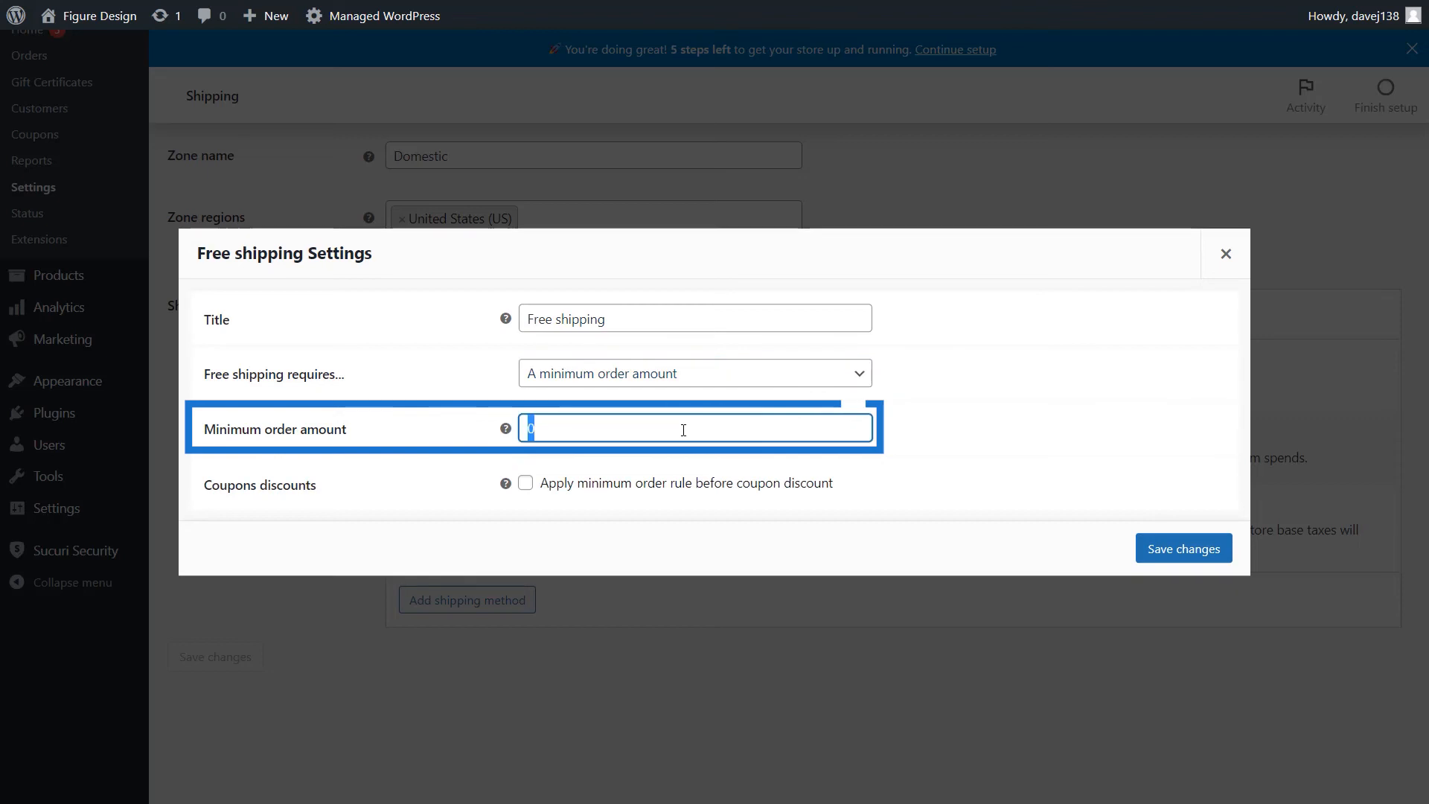
pyautogui.write('50')
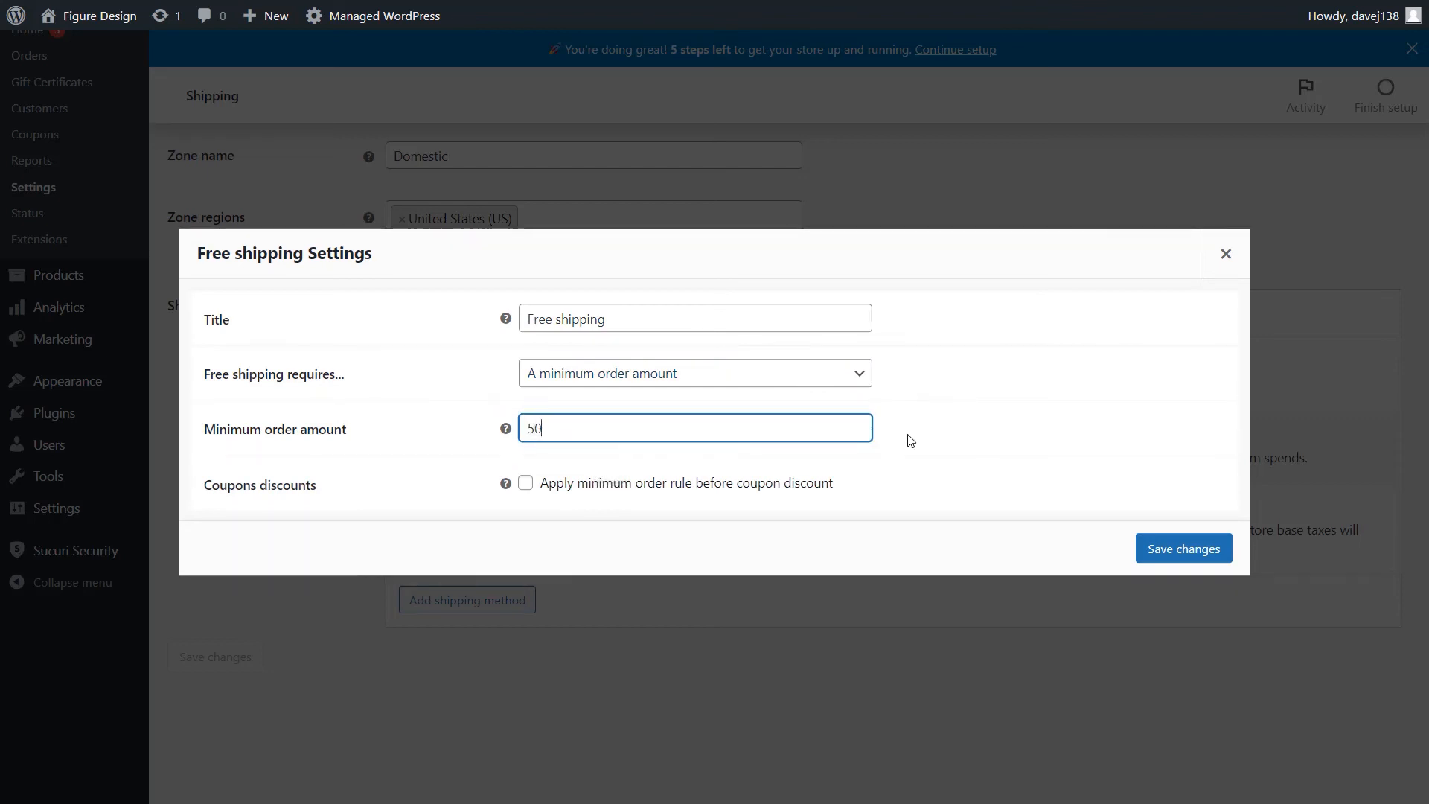
pyautogui.click(925, 444)
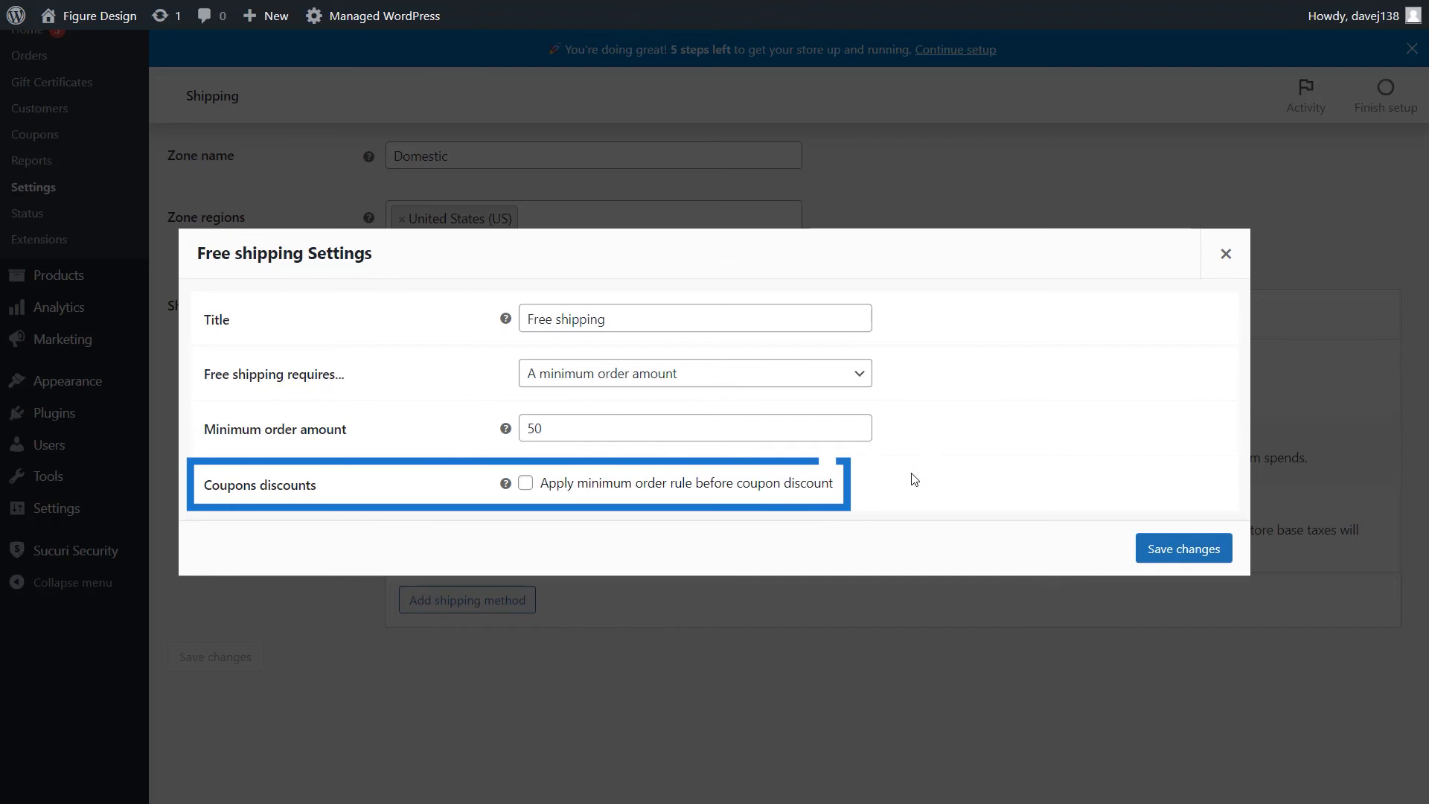
pyautogui.click(527, 484)
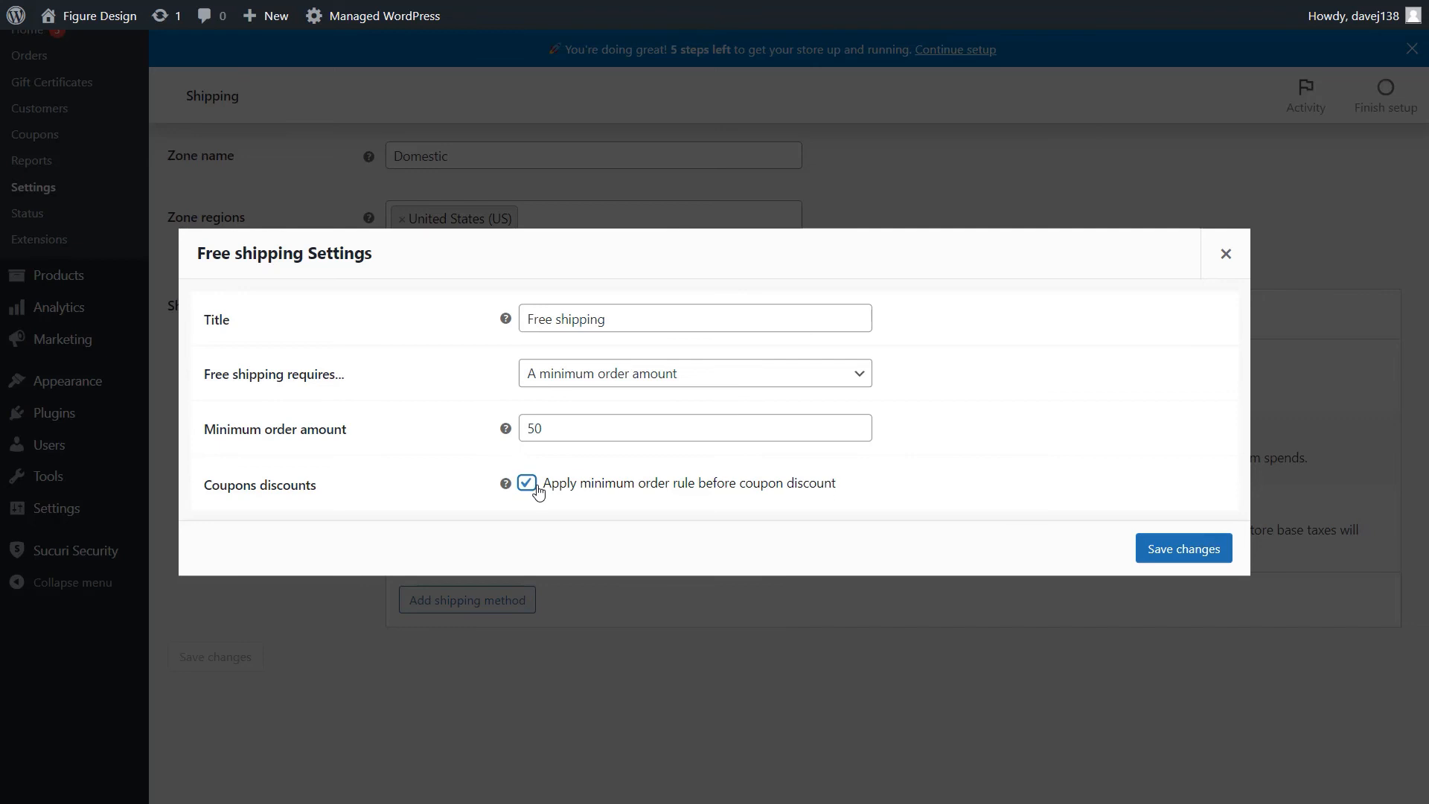
pyautogui.click(1163, 550)
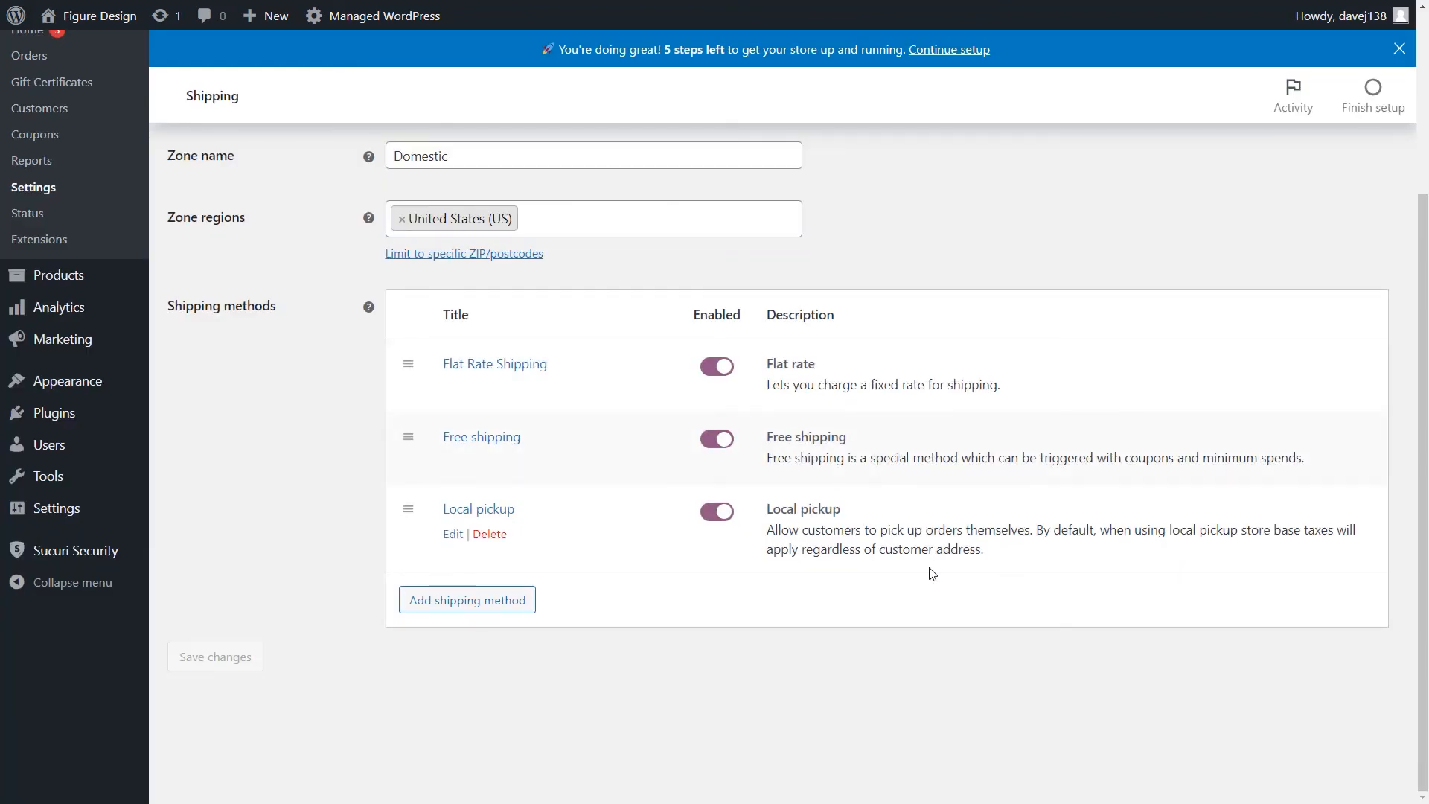
# - Open the Local pickup method's settings, retitle it "In-store Pickup", and set its tax status to None
pyautogui.click(454, 541)
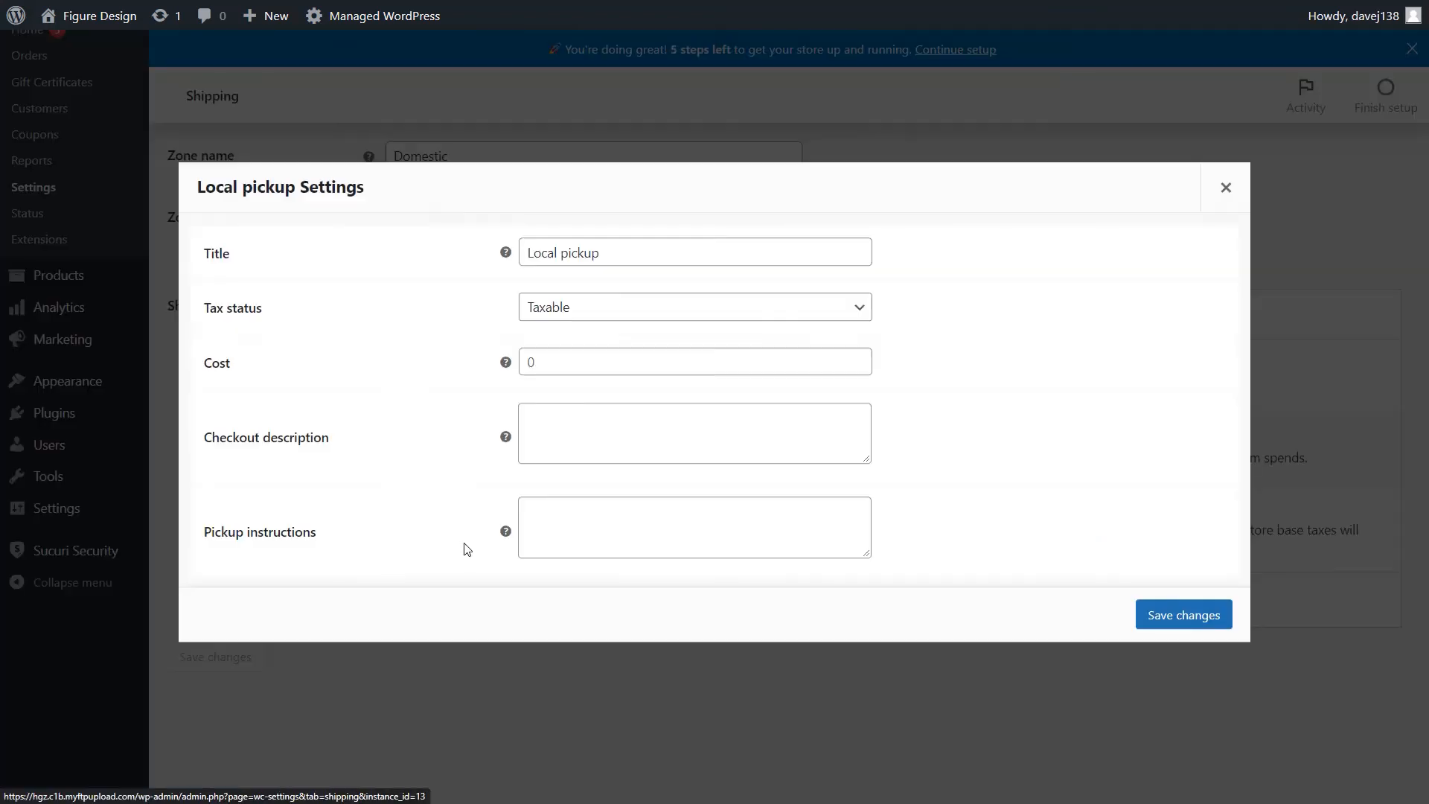
pyautogui.click(447, 260)
pyautogui.write('In-store Pickup')
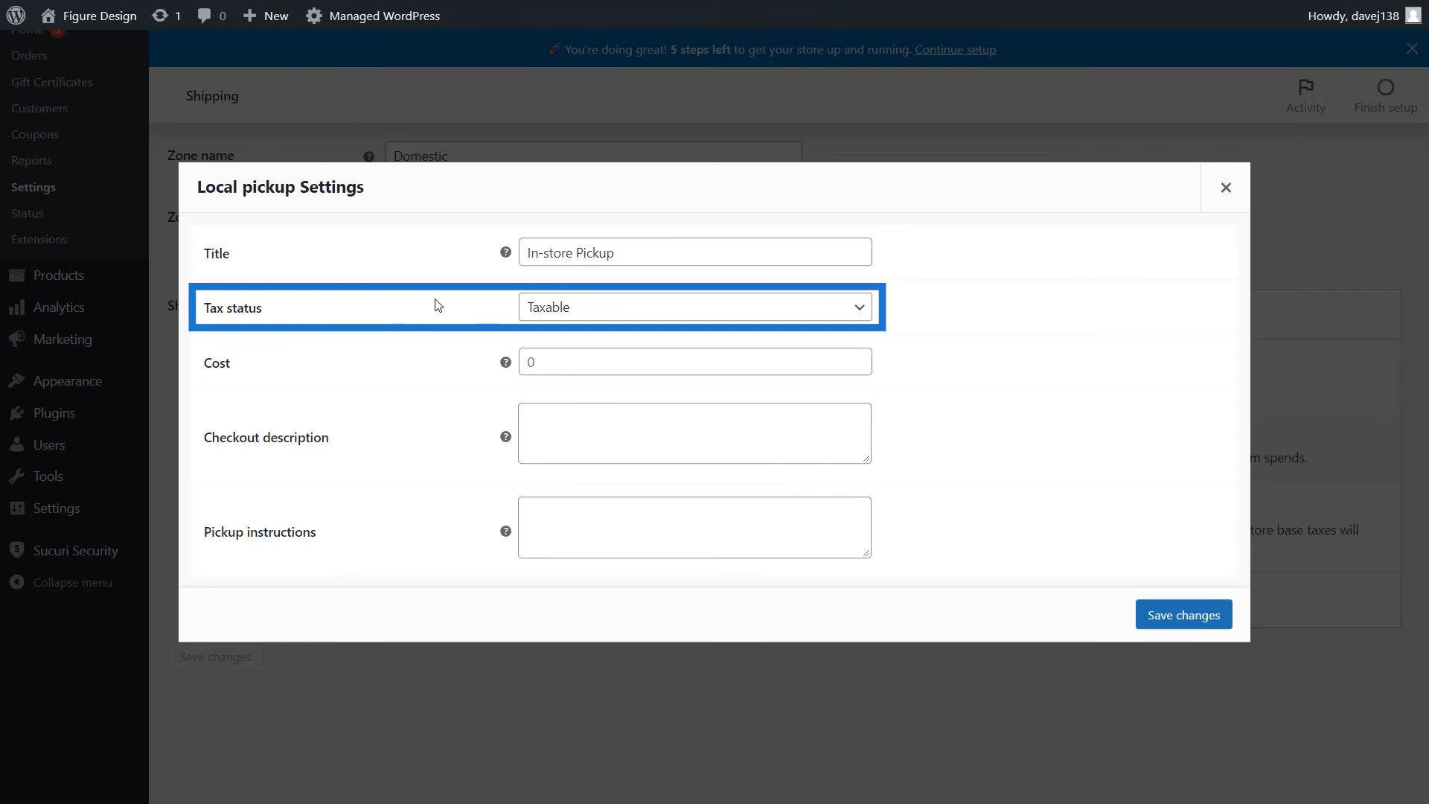
pyautogui.click(541, 311)
pyautogui.click(540, 350)
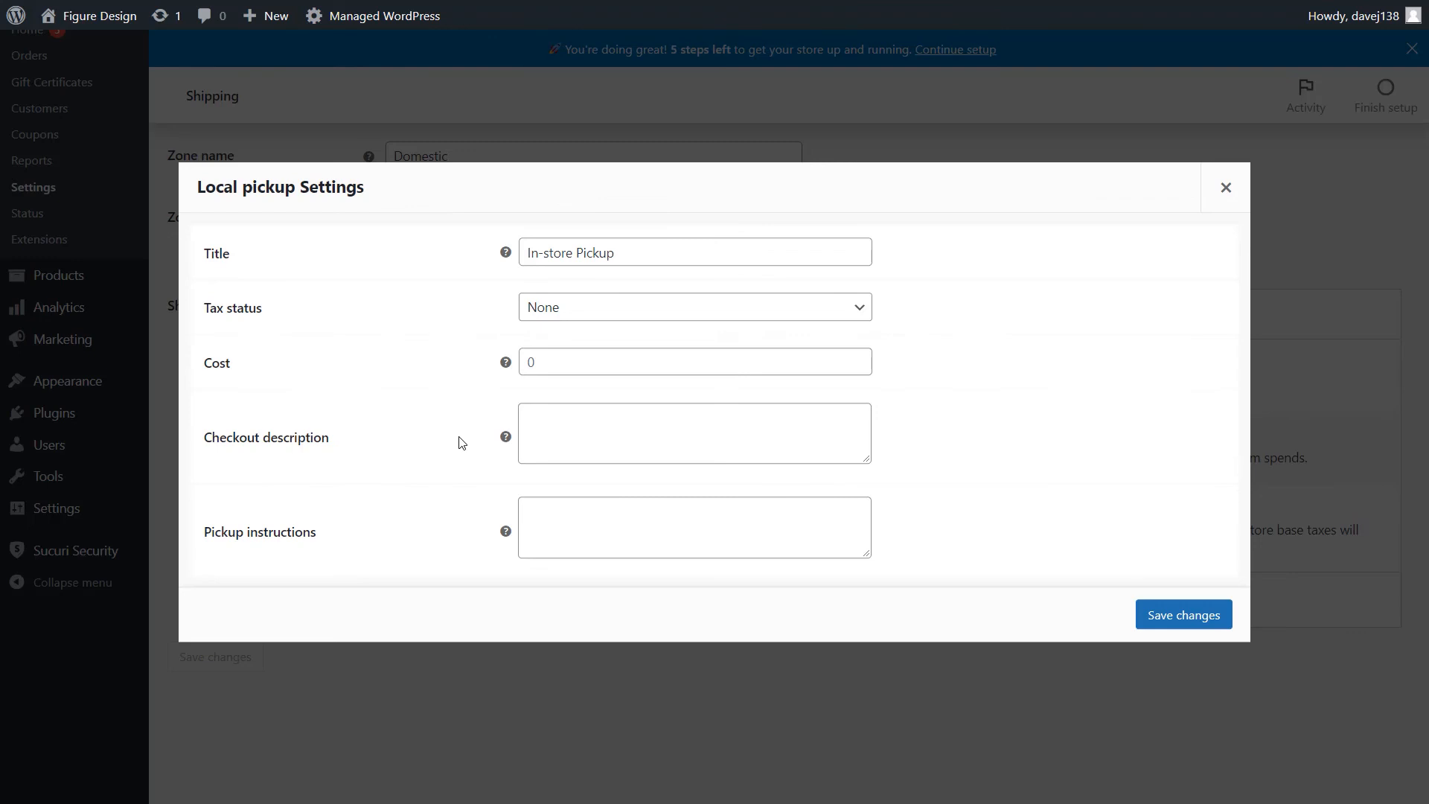
# - Enter the Local pickup checkout description "Come pick up your order in-store. We'd love to meet you!"
pyautogui.click(565, 434)
pyautogui.write('Come ')
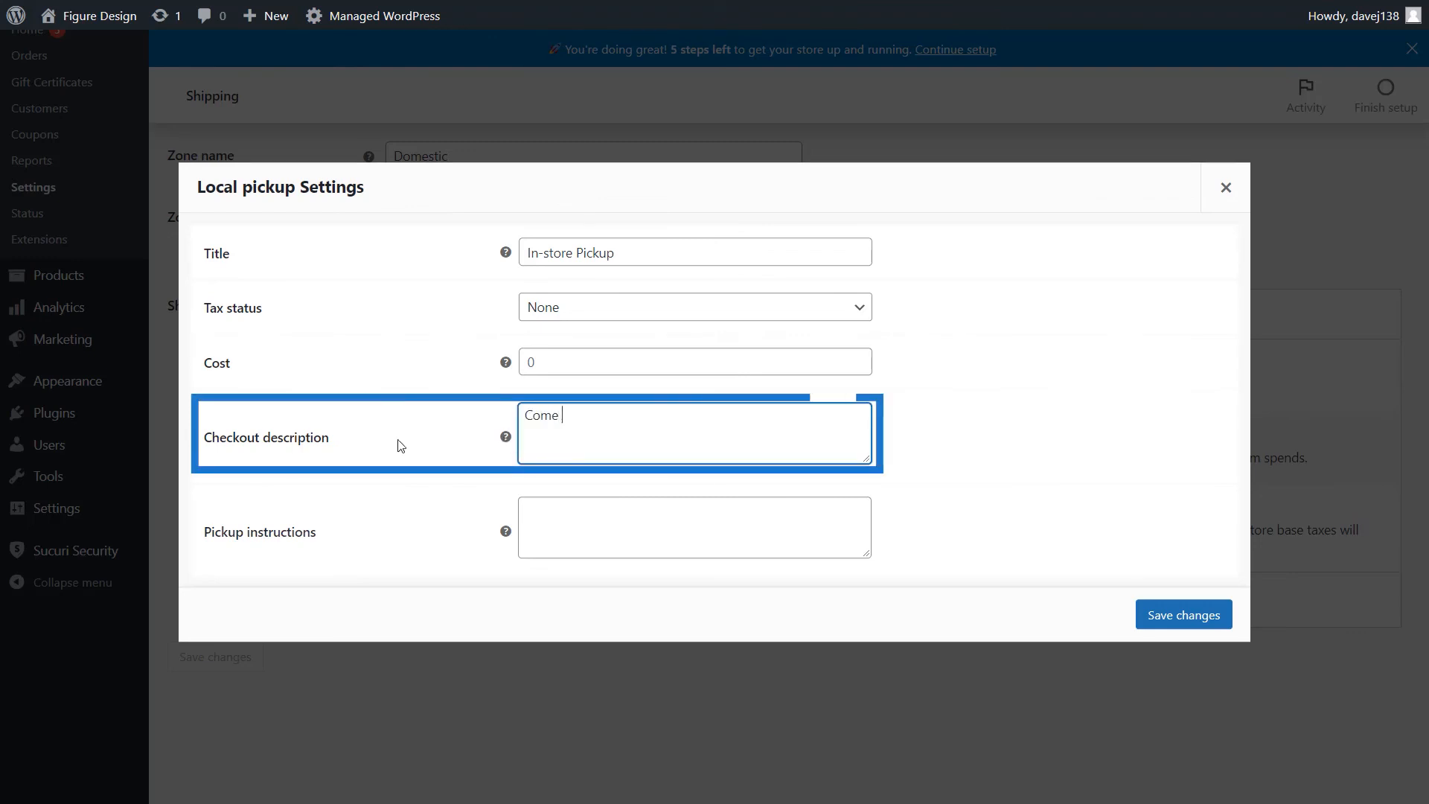
pyautogui.write("pick up your order in-store. We'")
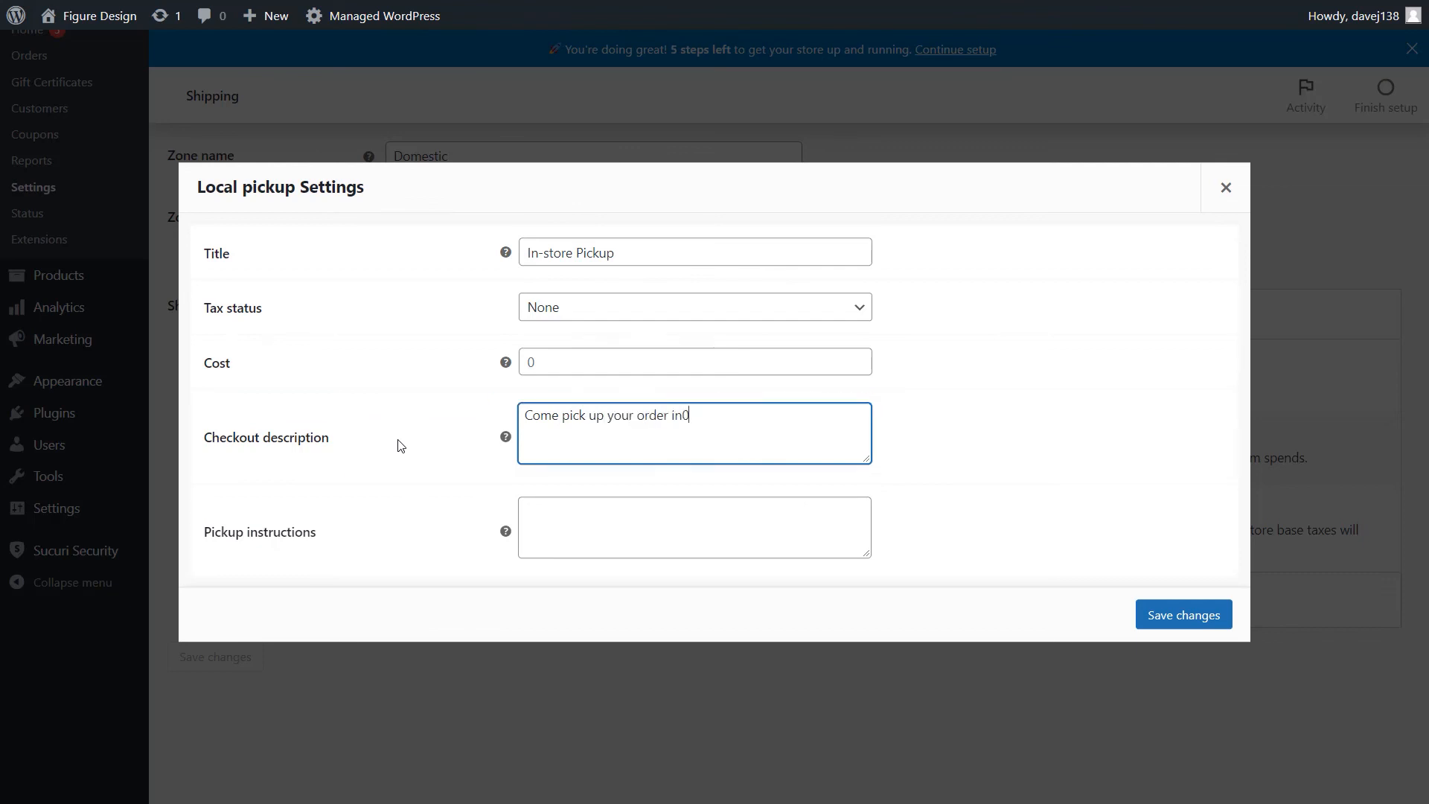
pyautogui.write('d love to meet you!')
pyautogui.click(403, 453)
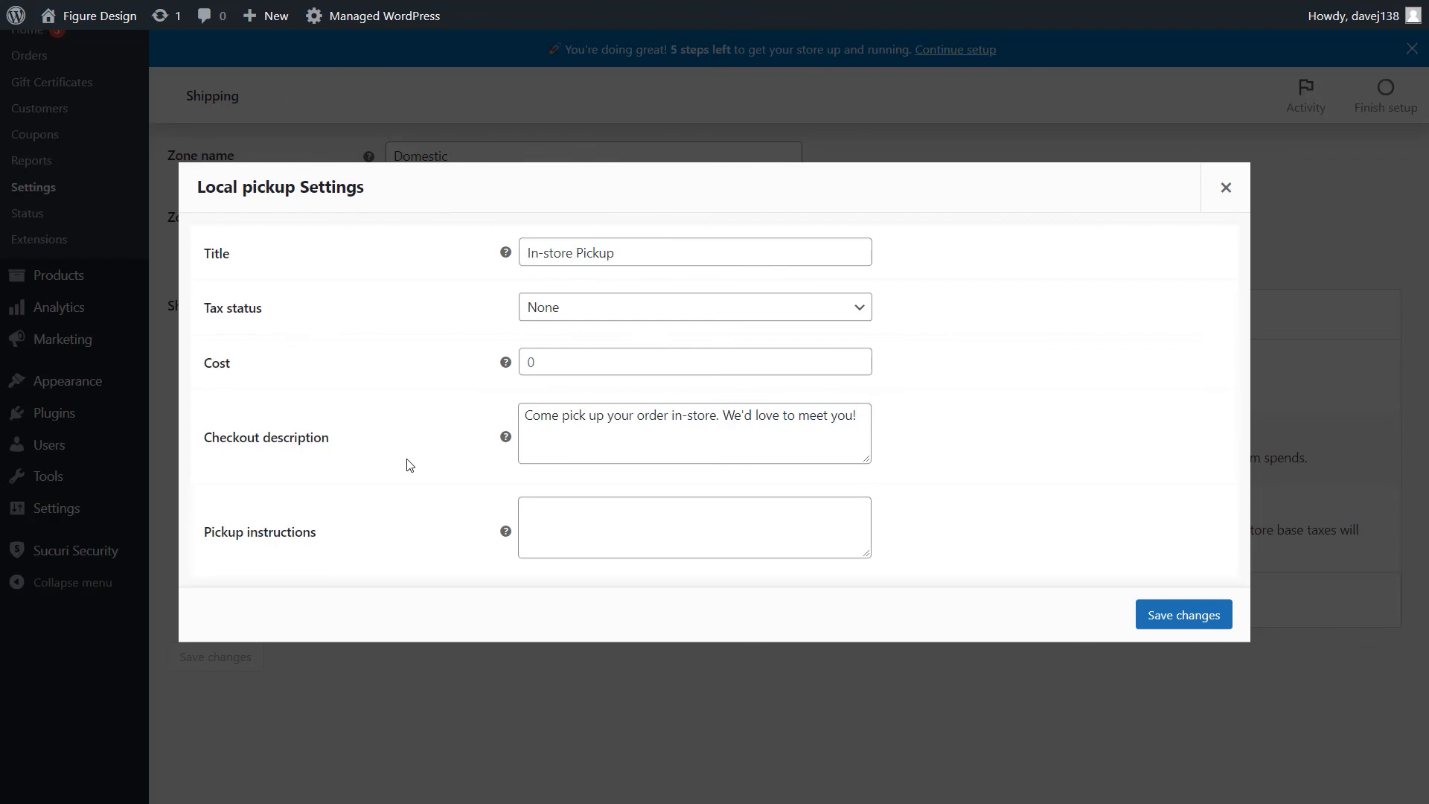
# - Add the pickup instructions "Please have your order number with you when you arrive." and save the Local pickup settings
pyautogui.click(439, 531)
pyautogui.write('Please hav')
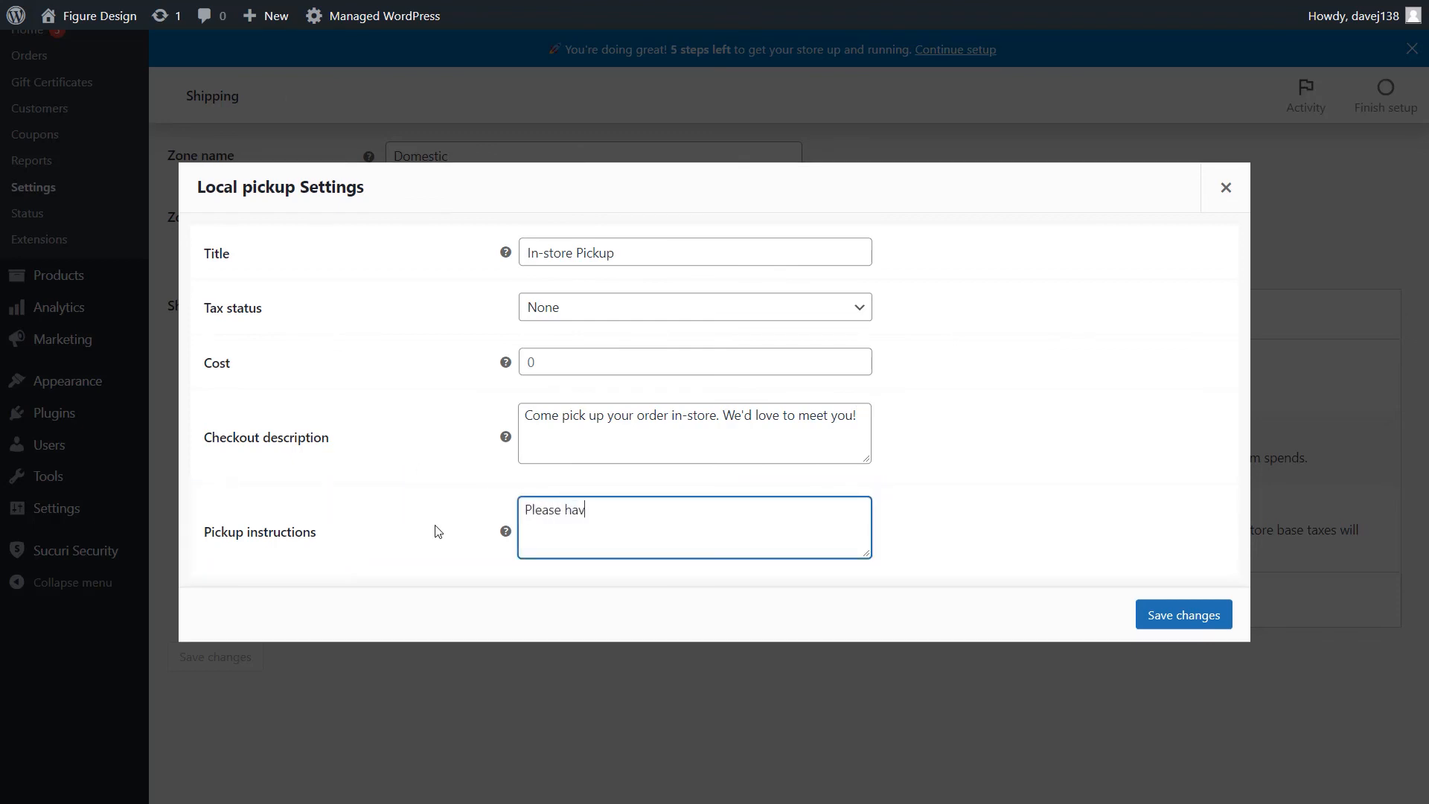
pyautogui.write('e your order number with')
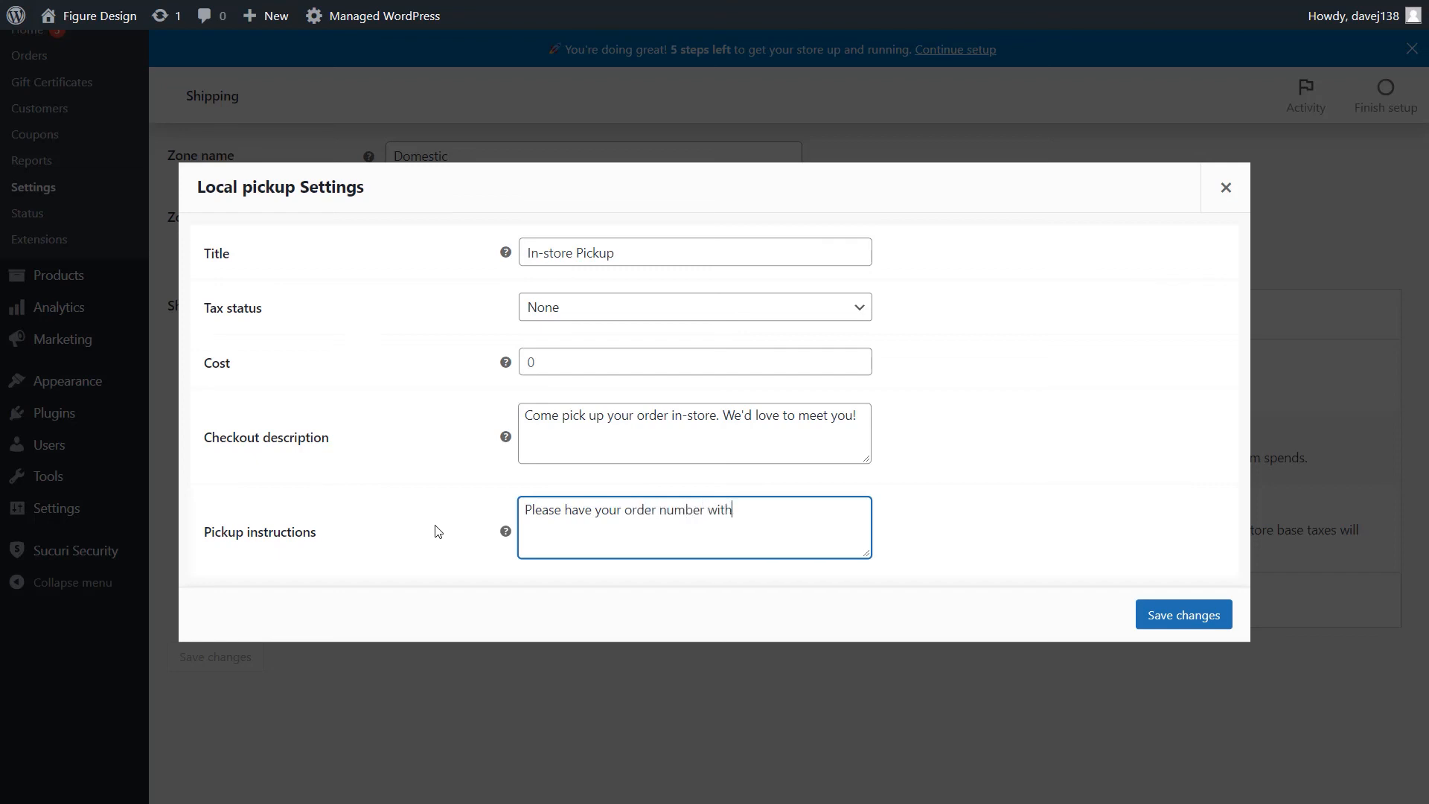
pyautogui.write(' you when you arrive.')
pyautogui.click(1005, 543)
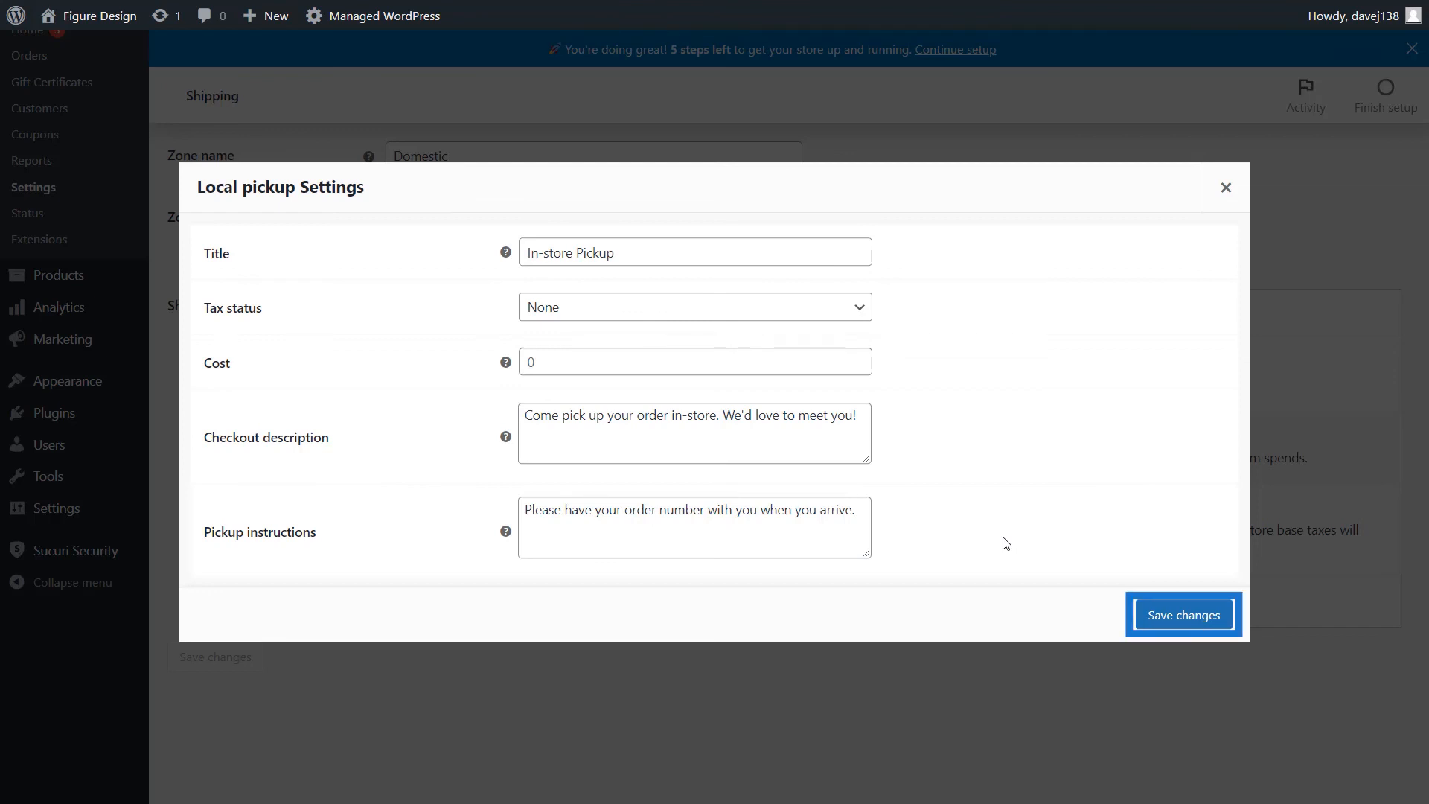
pyautogui.click(1194, 617)
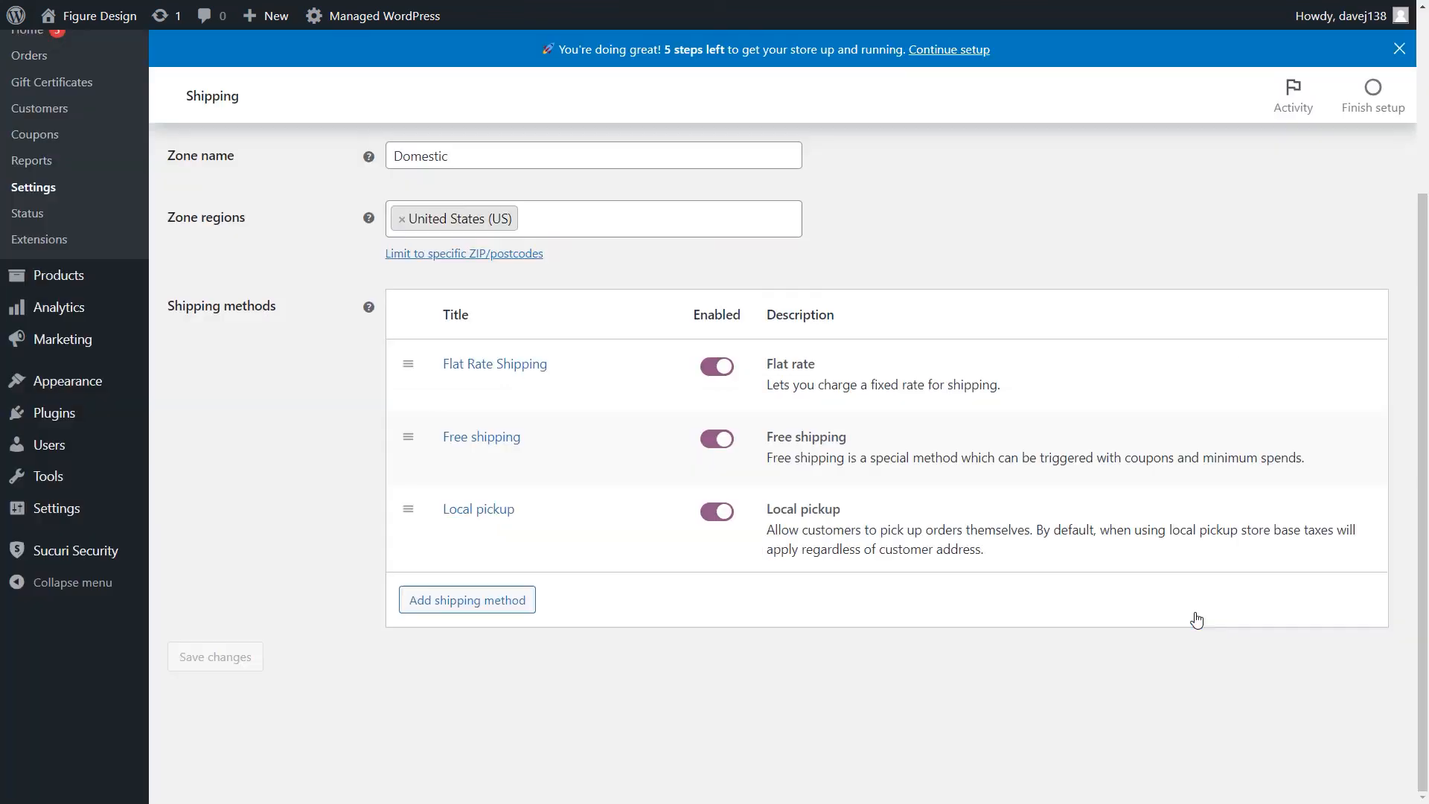